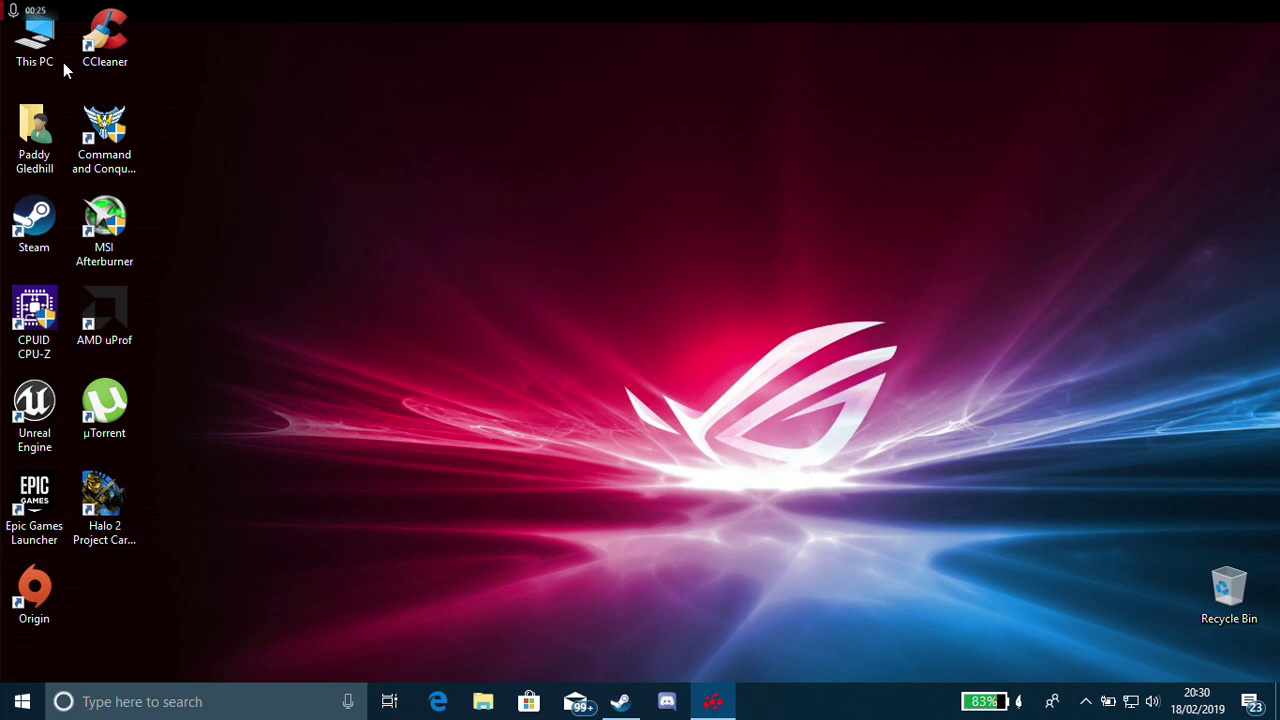
Step: Run RyzenAdjUI_WPF from C:\RyzenAdj New UI as administrator
double_click(63, 62)
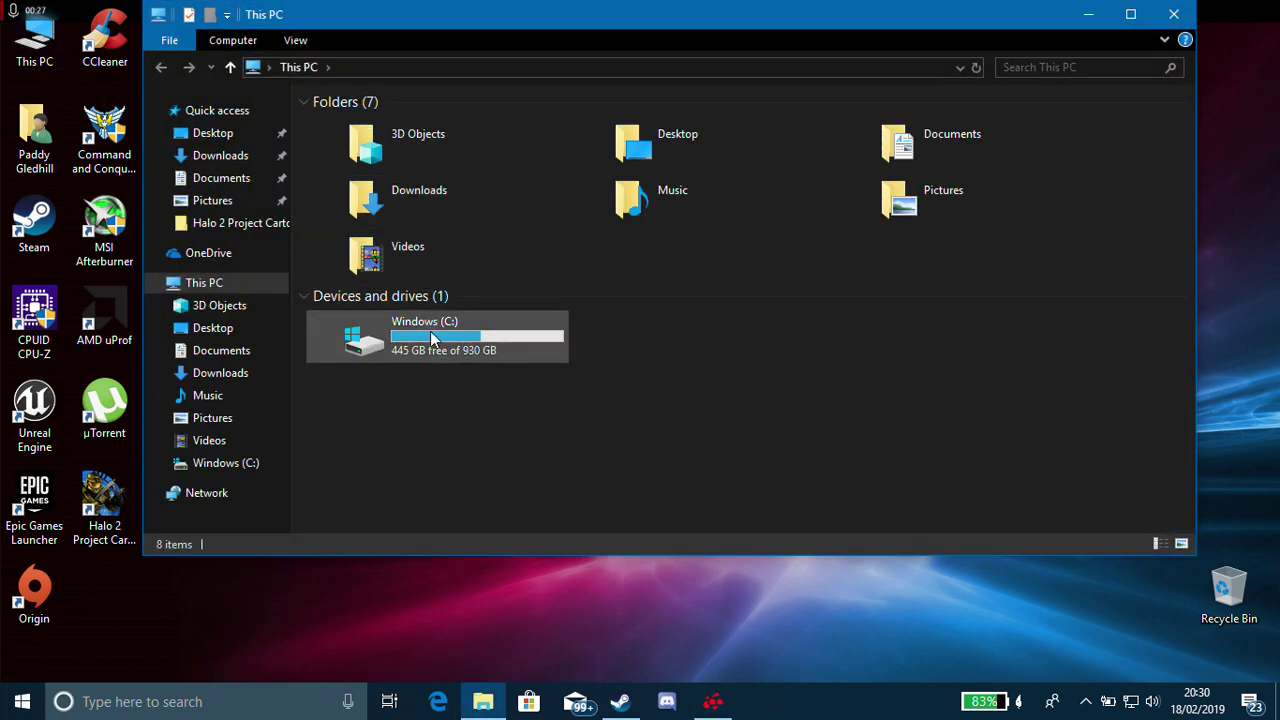
double_click(430, 336)
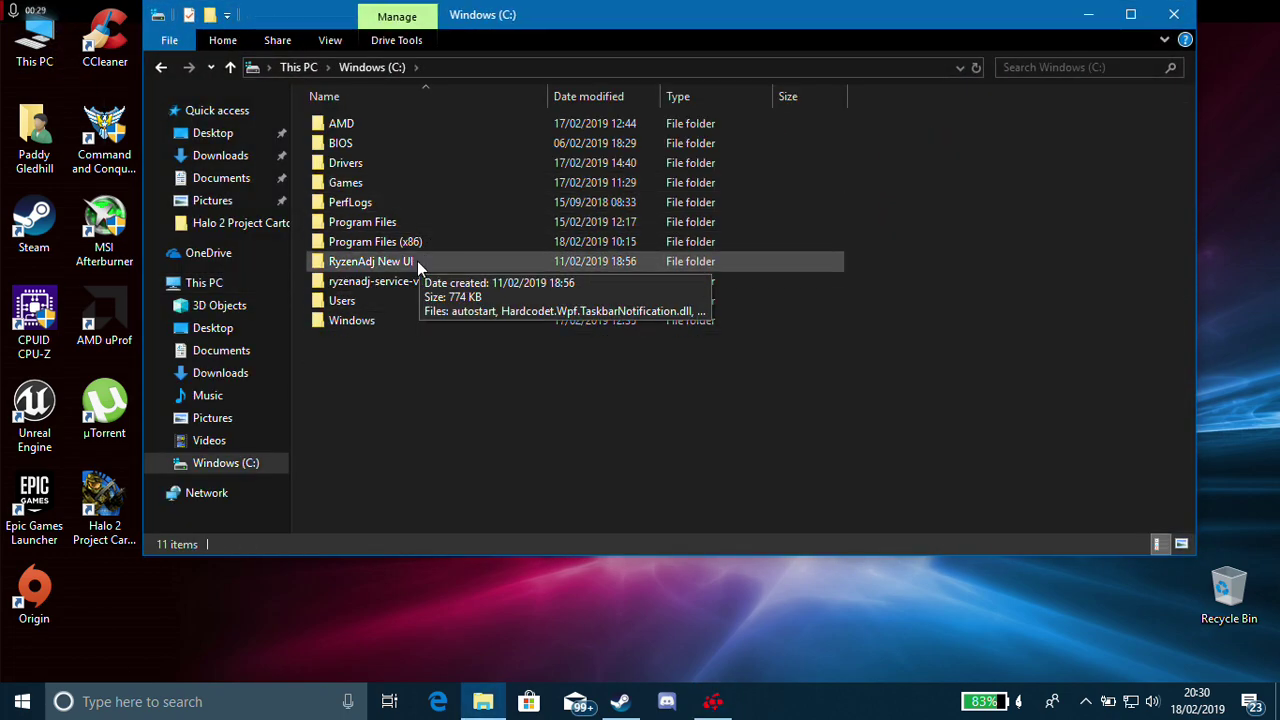
double_click(417, 261)
right_click(421, 176)
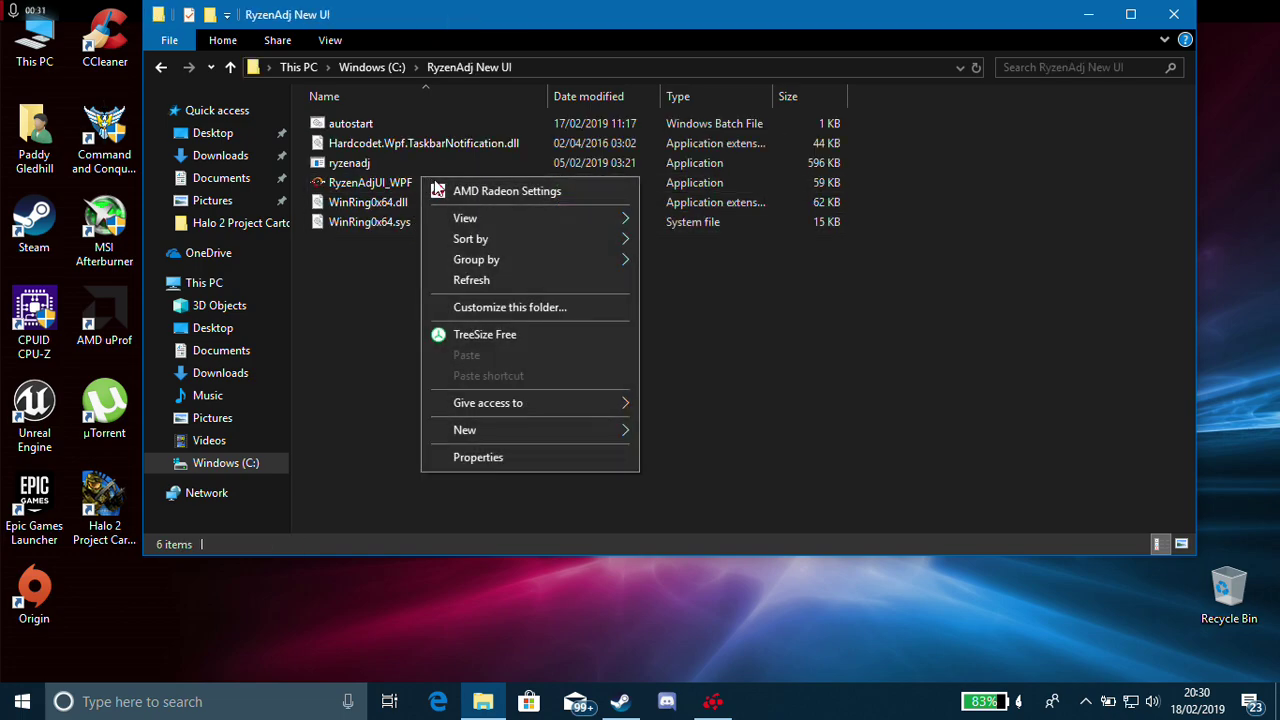
left_click(360, 180)
right_click(362, 183)
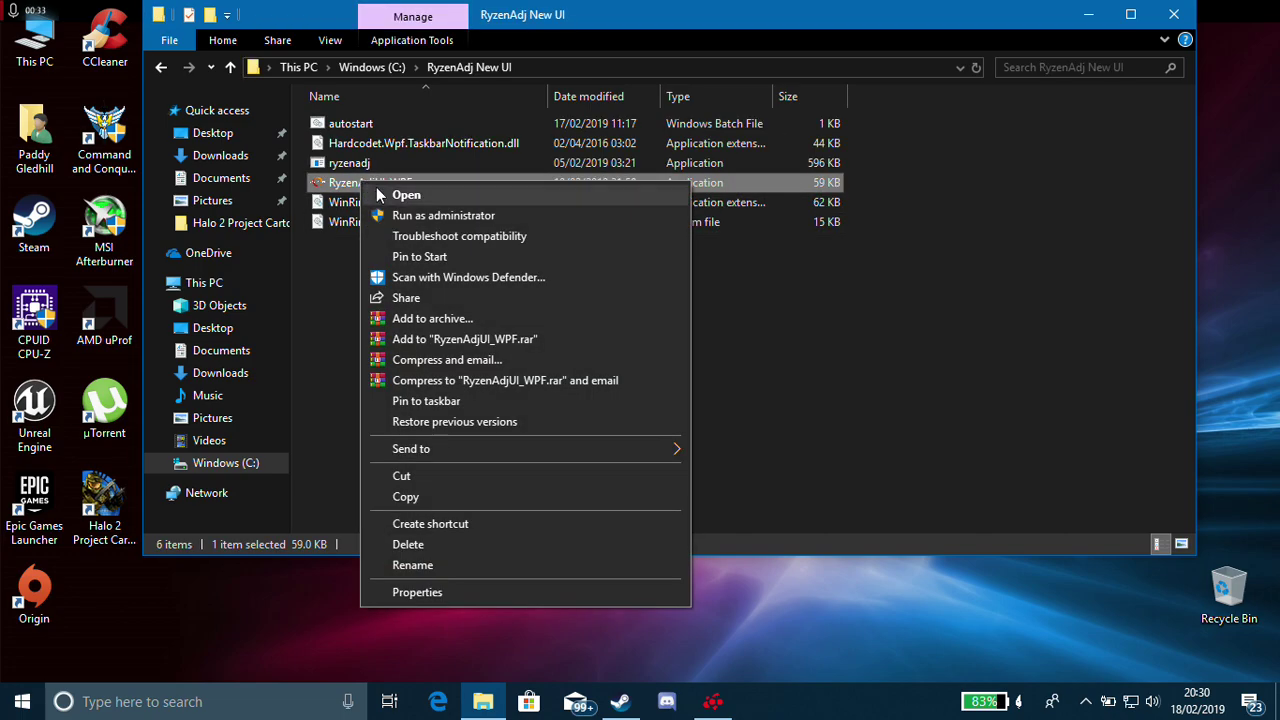
left_click(420, 215)
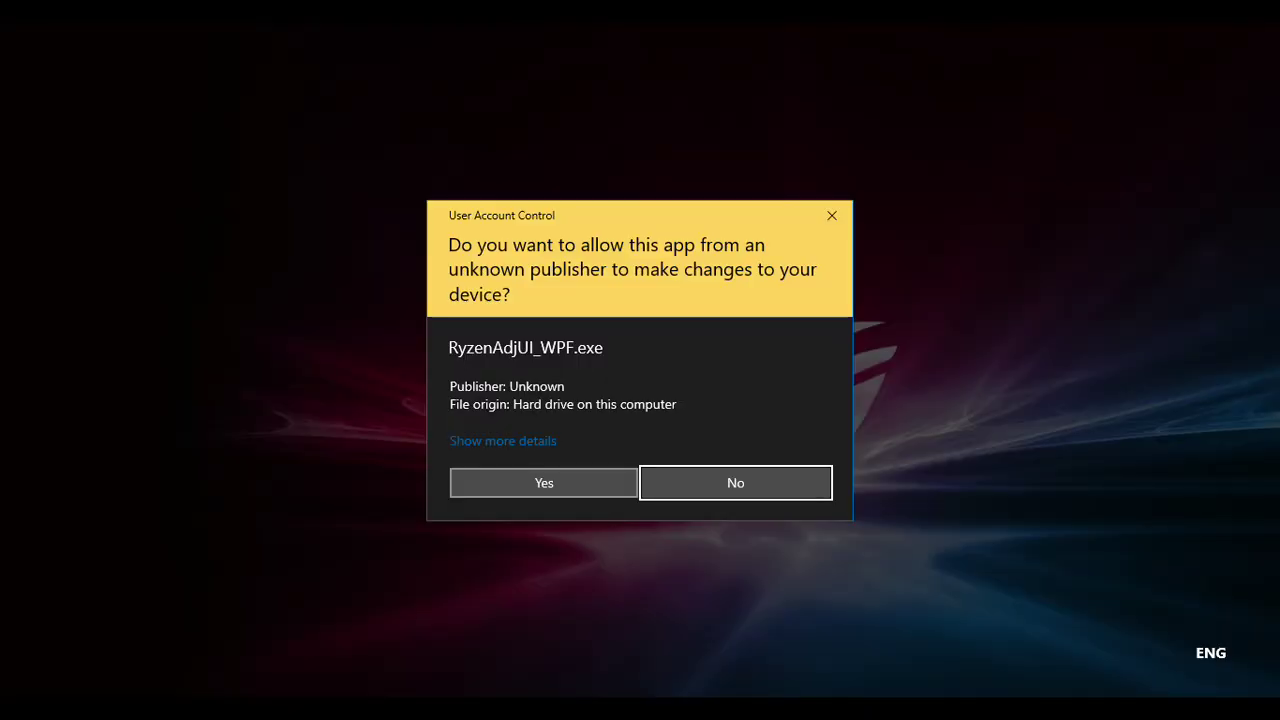
Step: Approve the admin prompt and slide the preset to Maximum Performance (35 W, 90 °C, 70000 mA)
left_click(544, 483)
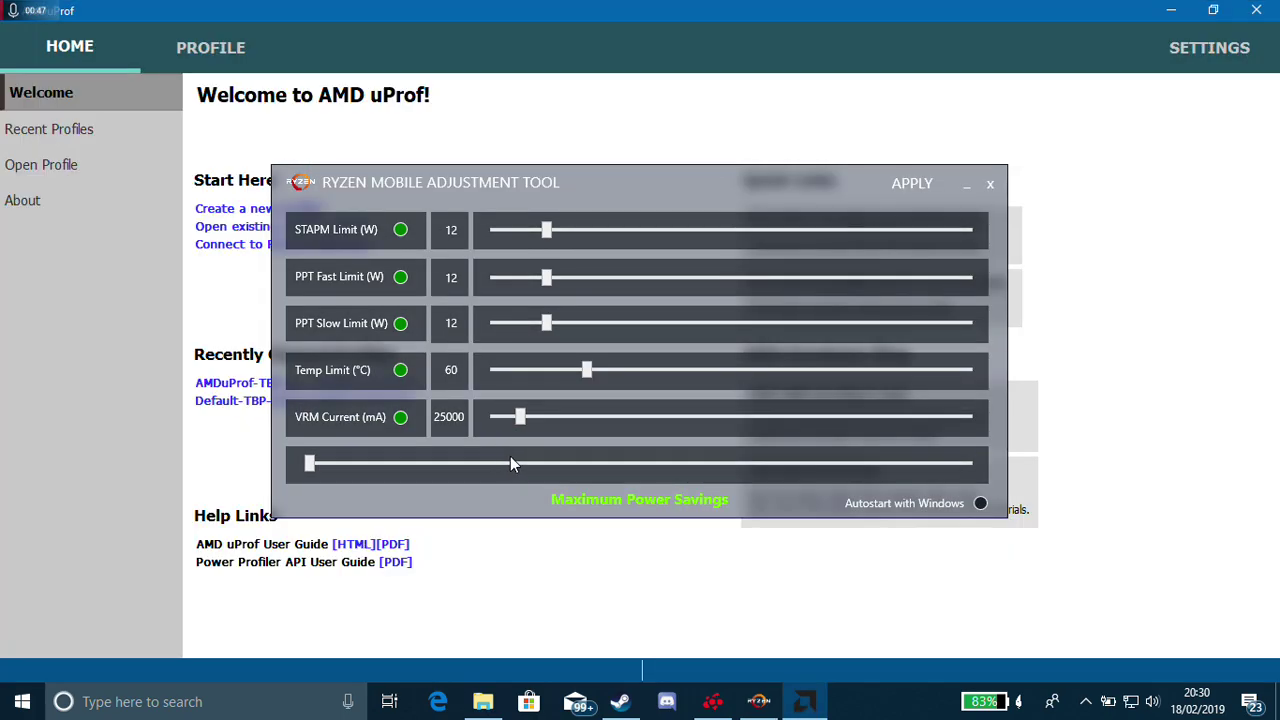
left_click_drag(875, 185, 537, 102)
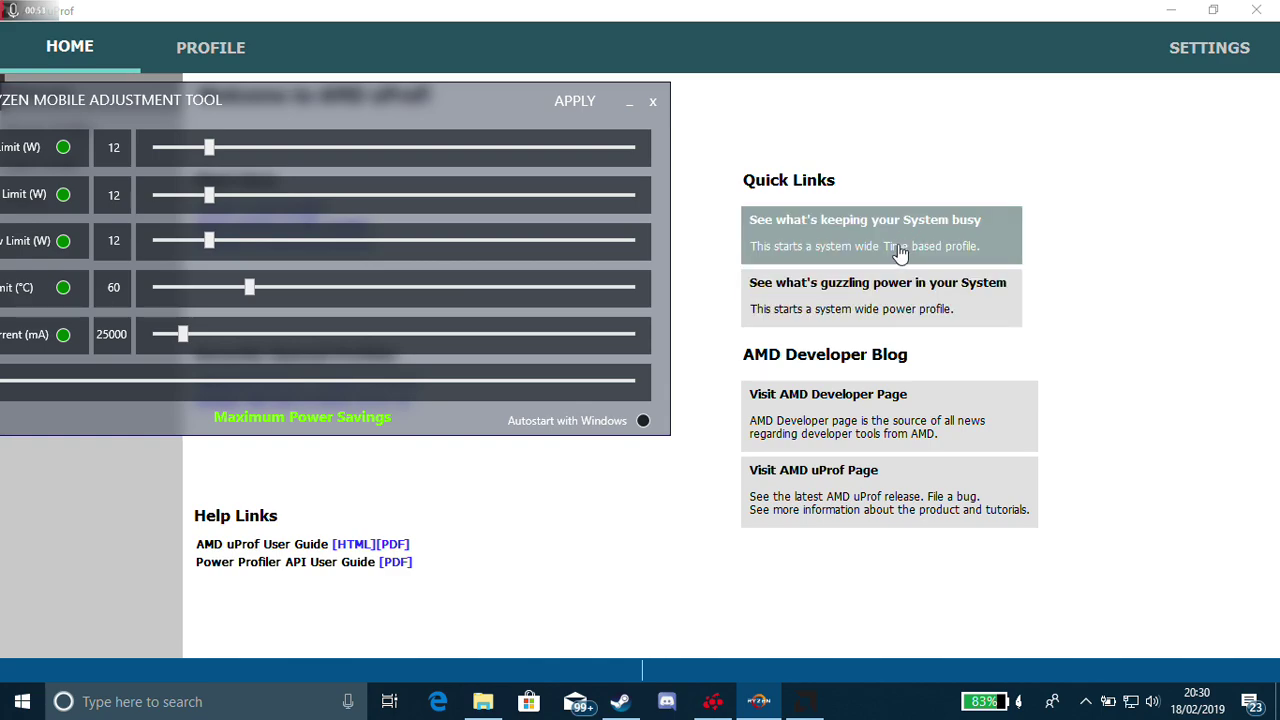
left_click_drag(266, 100, 409, 151)
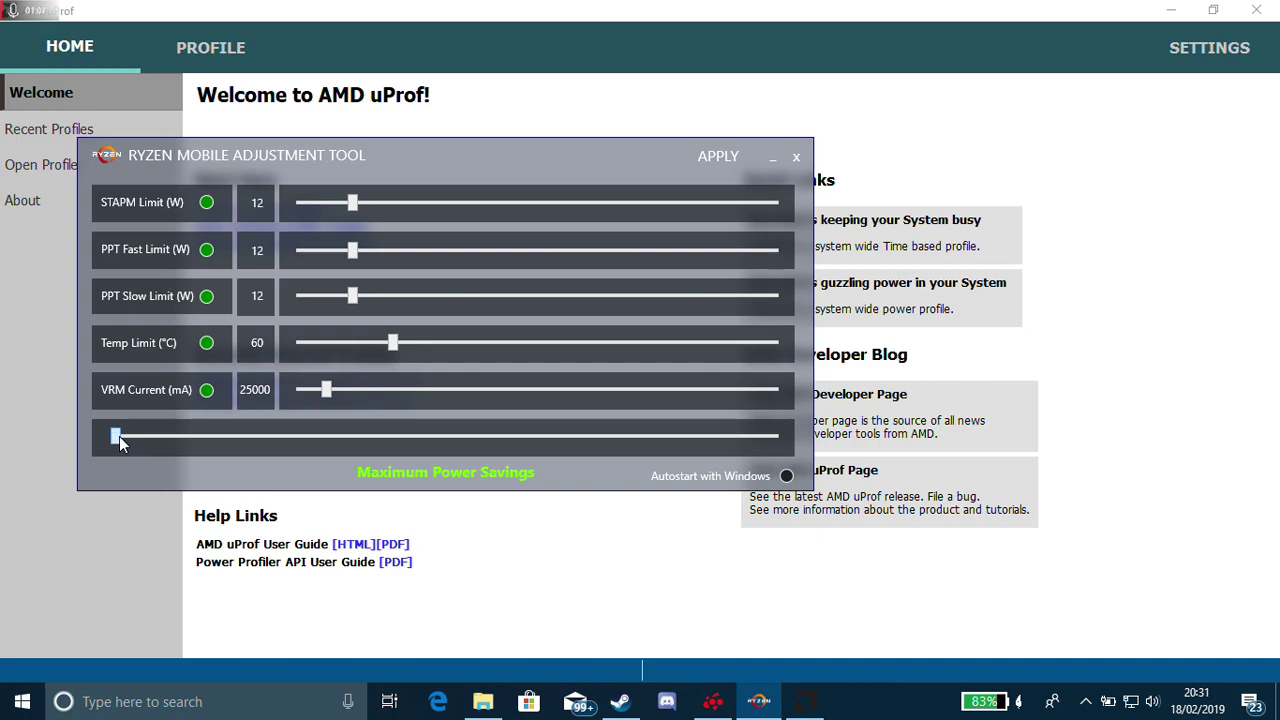
left_click_drag(128, 438, 824, 383)
Step: Set up a uProf profile with System Power, Temperature, Energy and Controllers counters enabled
left_click(920, 310)
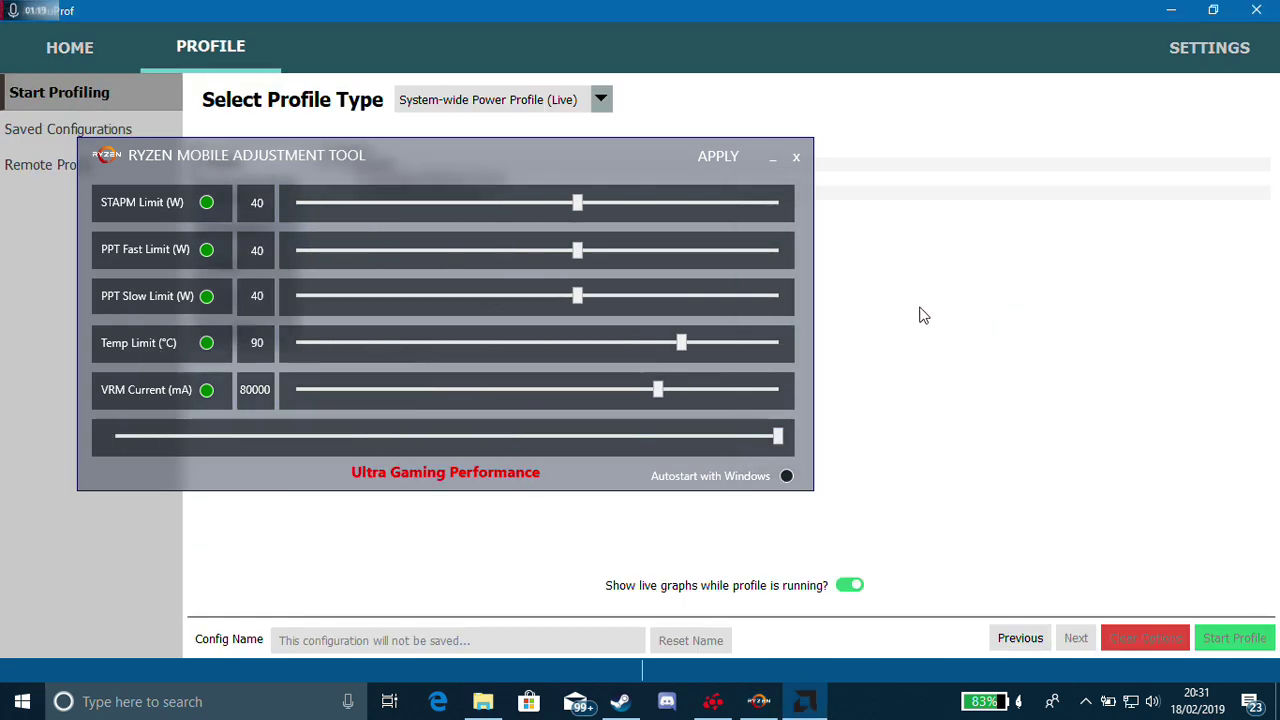
left_click(772, 157)
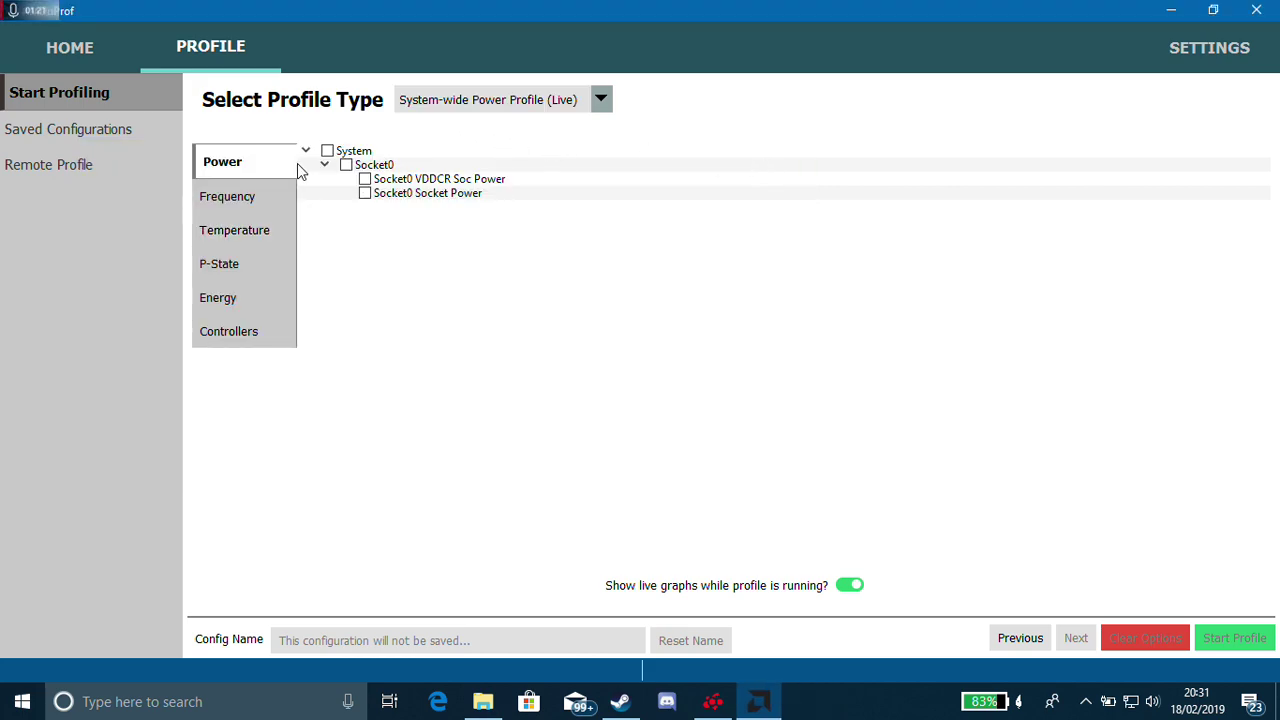
left_click(330, 151)
left_click(280, 195)
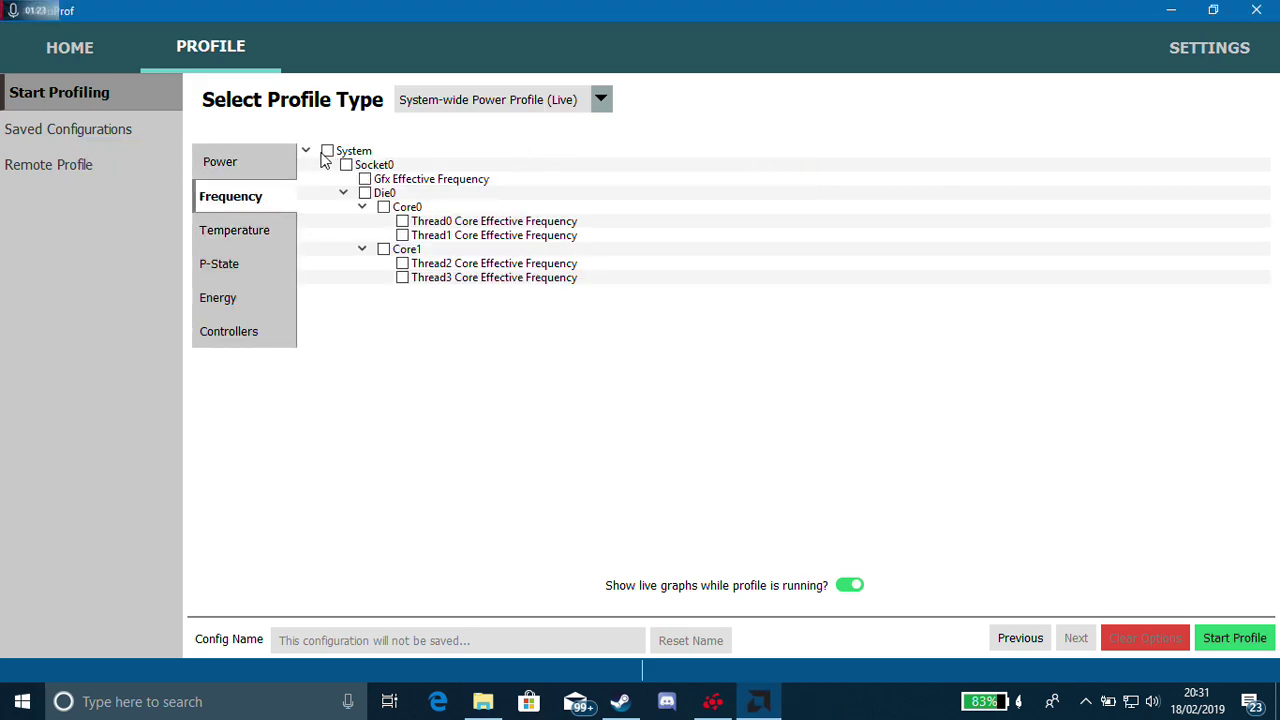
left_click(283, 222)
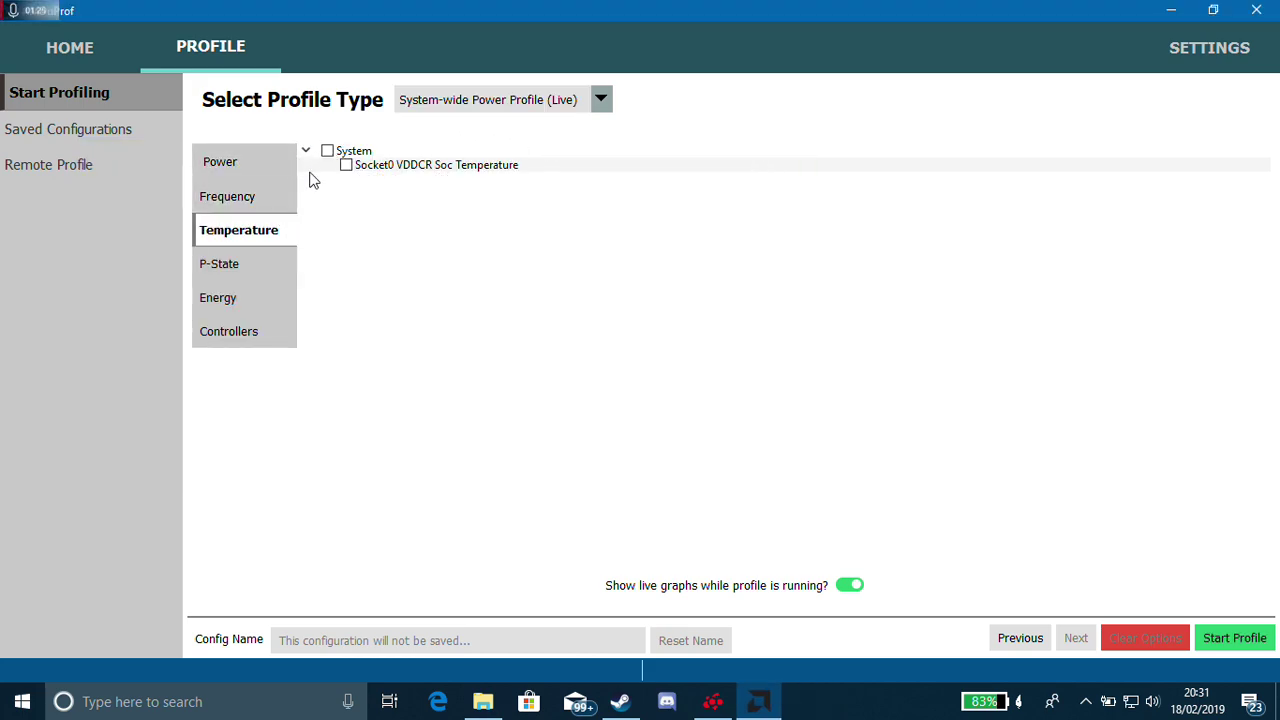
left_click(330, 151)
left_click(264, 272)
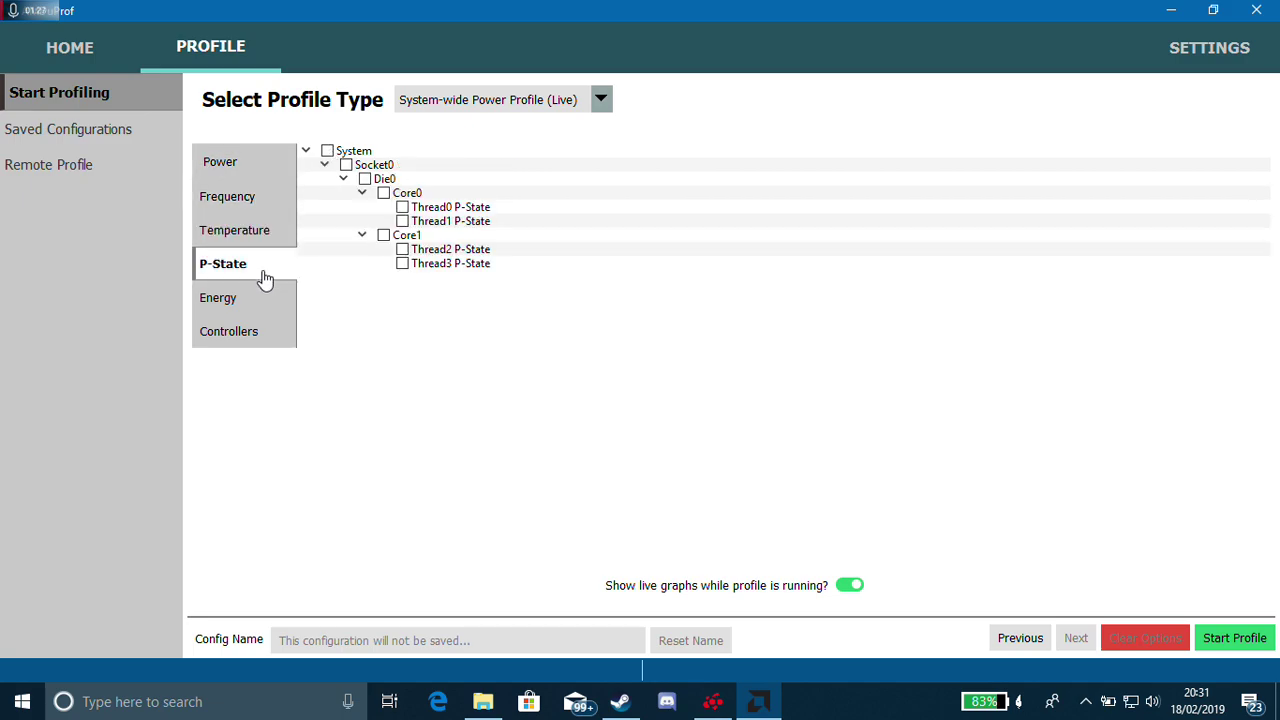
left_click(264, 306)
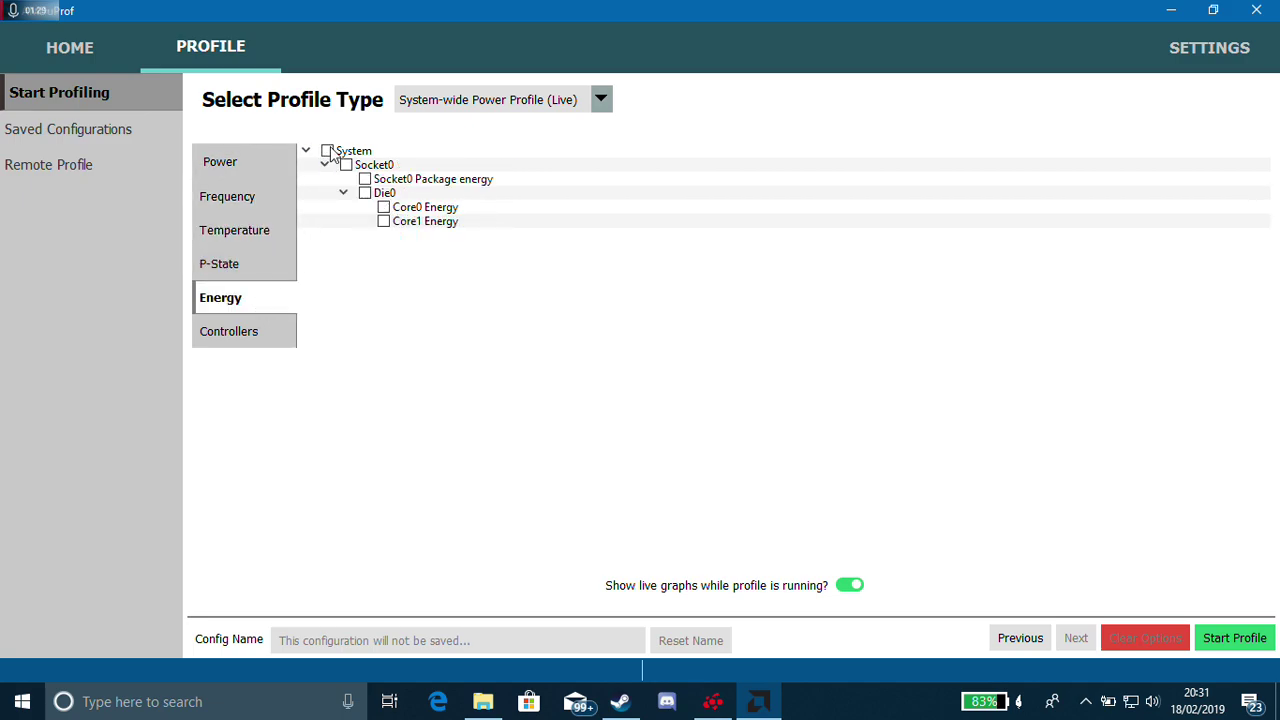
left_click(330, 151)
left_click(280, 326)
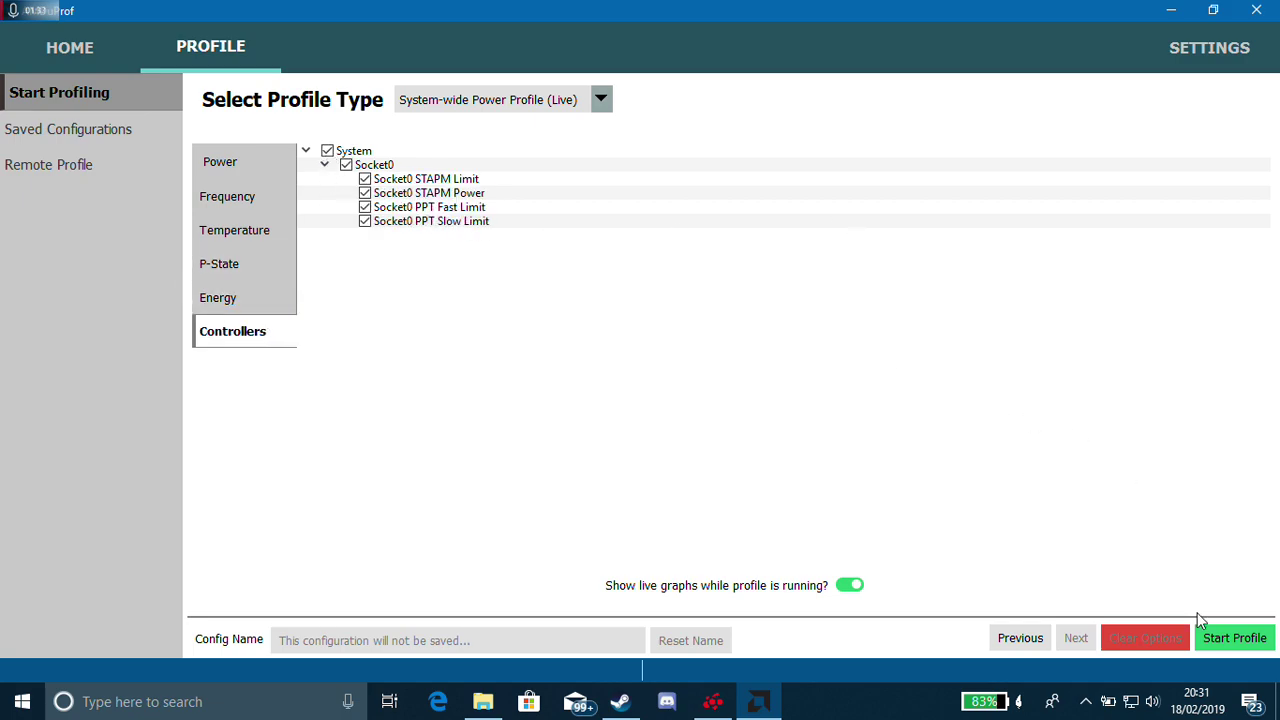
Step: Start the live profile and scroll to the Controllers graphs showing 12.00 STAPM and PPT limits
left_click(1232, 637)
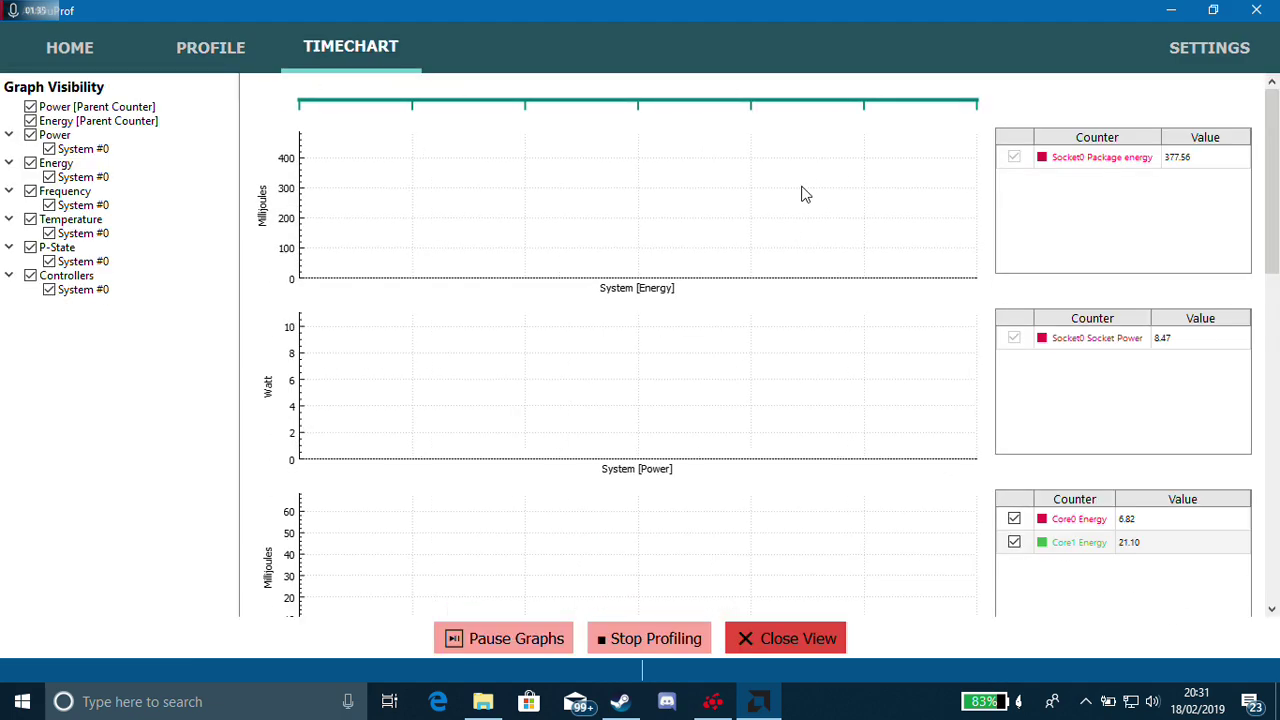
scroll(1143, 418, "down", 2)
scroll(1143, 418, "down", 3)
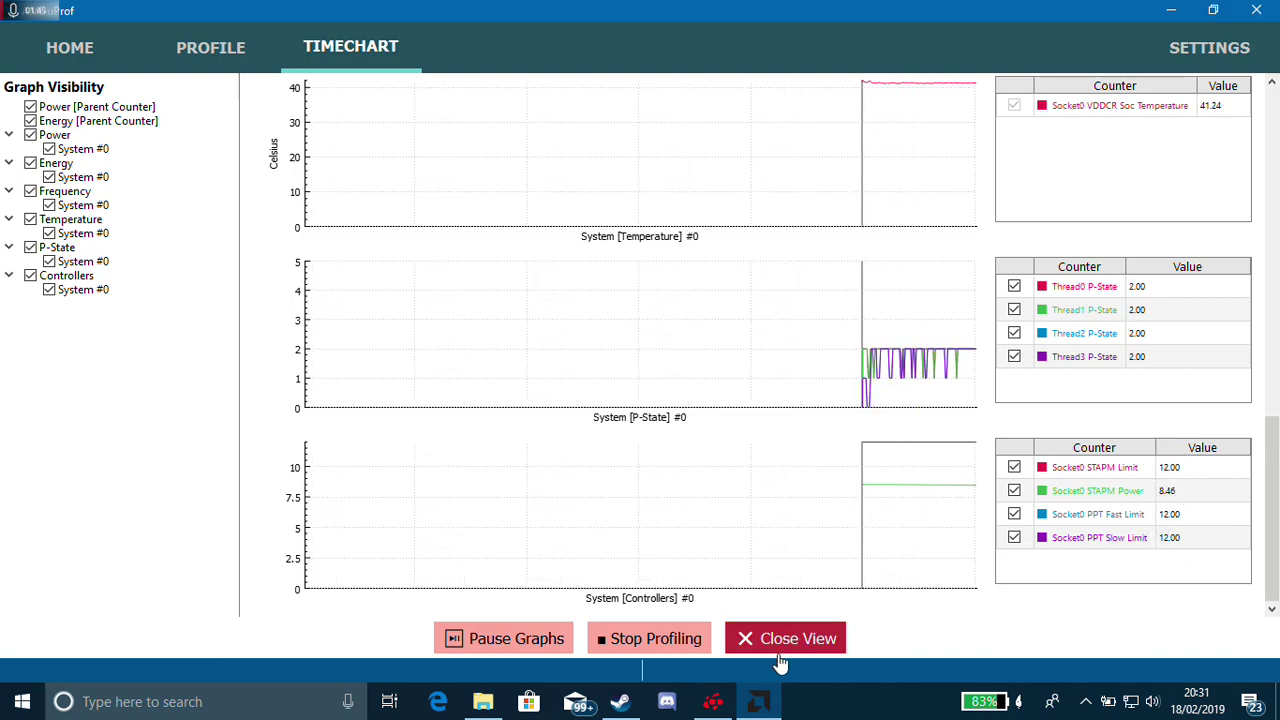
Step: Restore the adjustment tool from the tray and apply a power-saving preset
left_click(1087, 705)
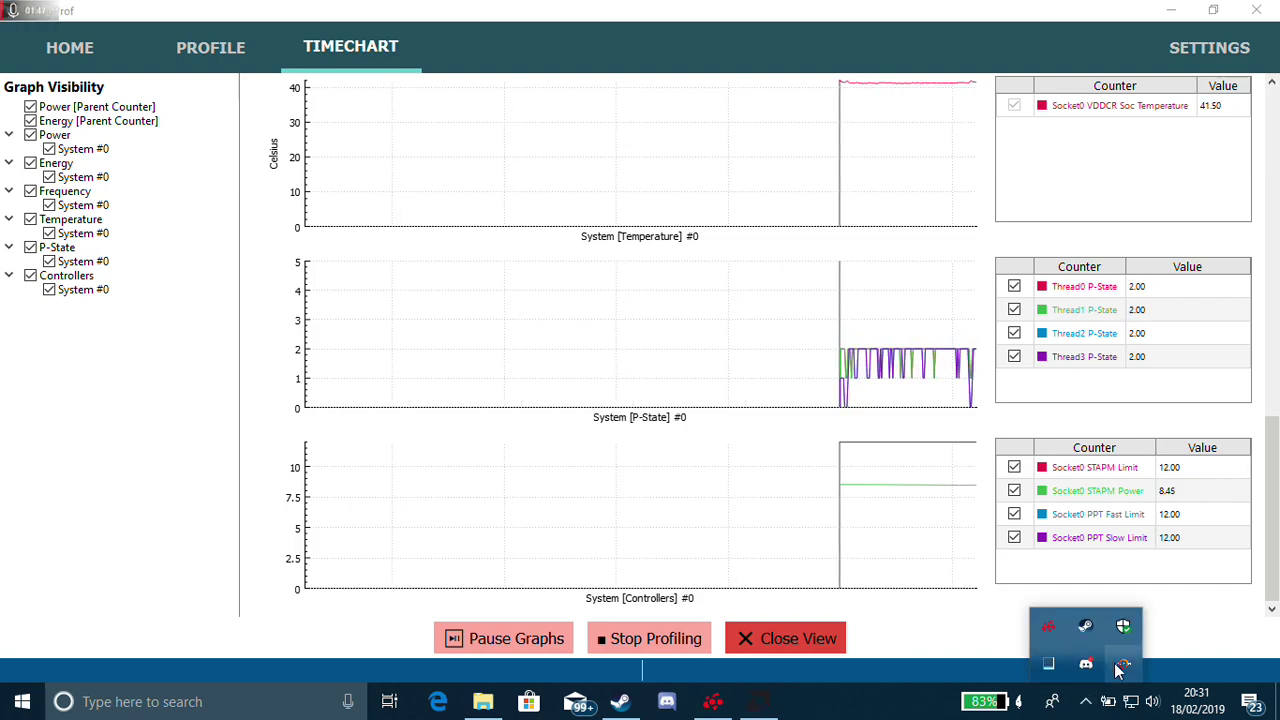
right_click(1121, 664)
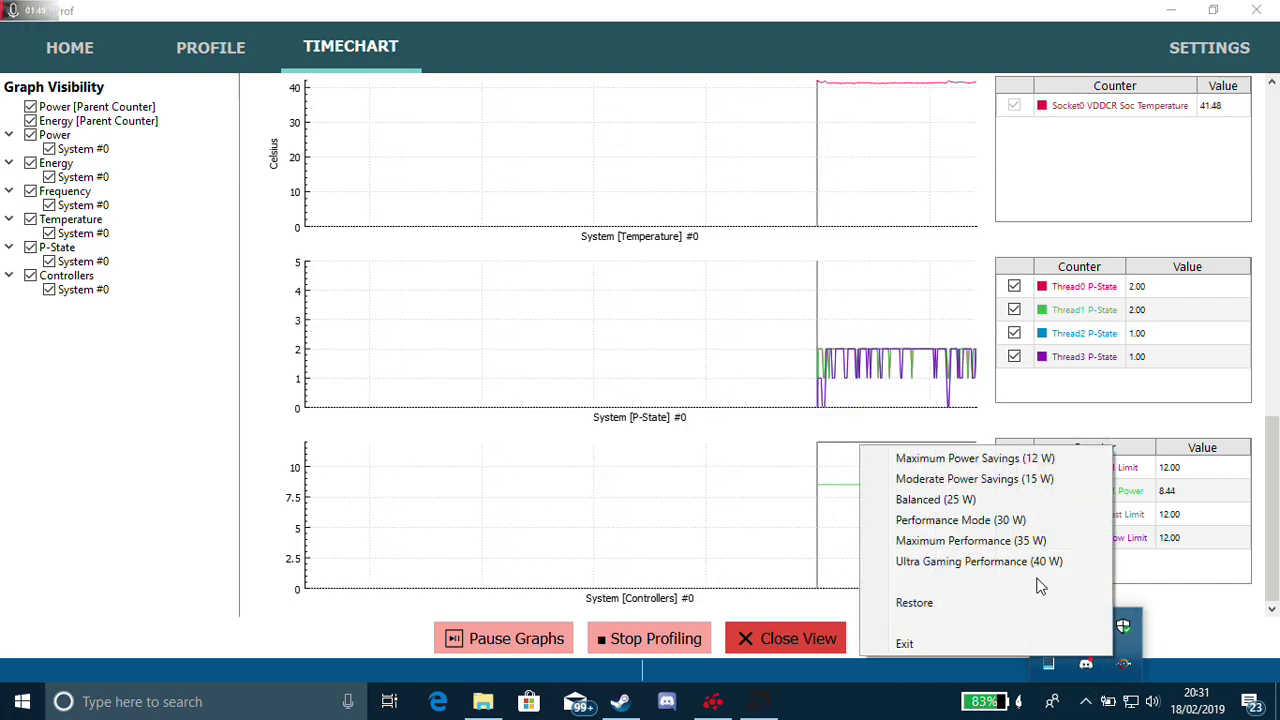
left_click(986, 604)
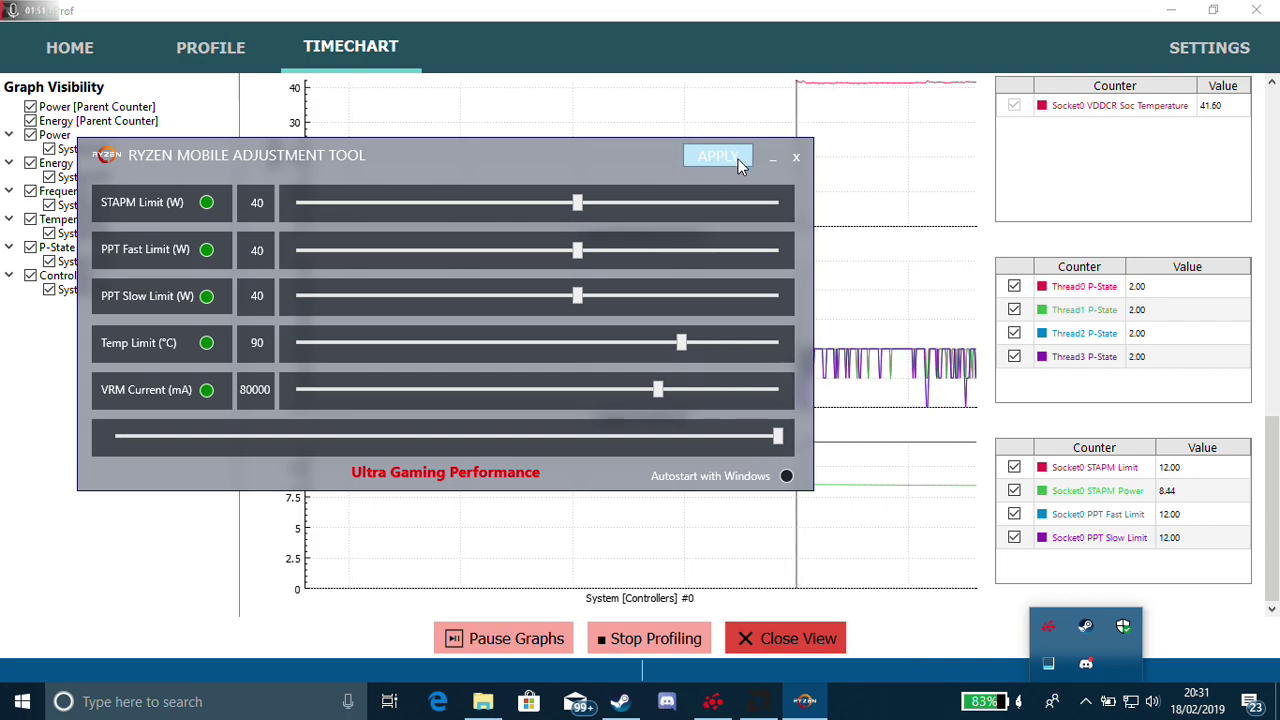
left_click_drag(778, 436, 201, 437)
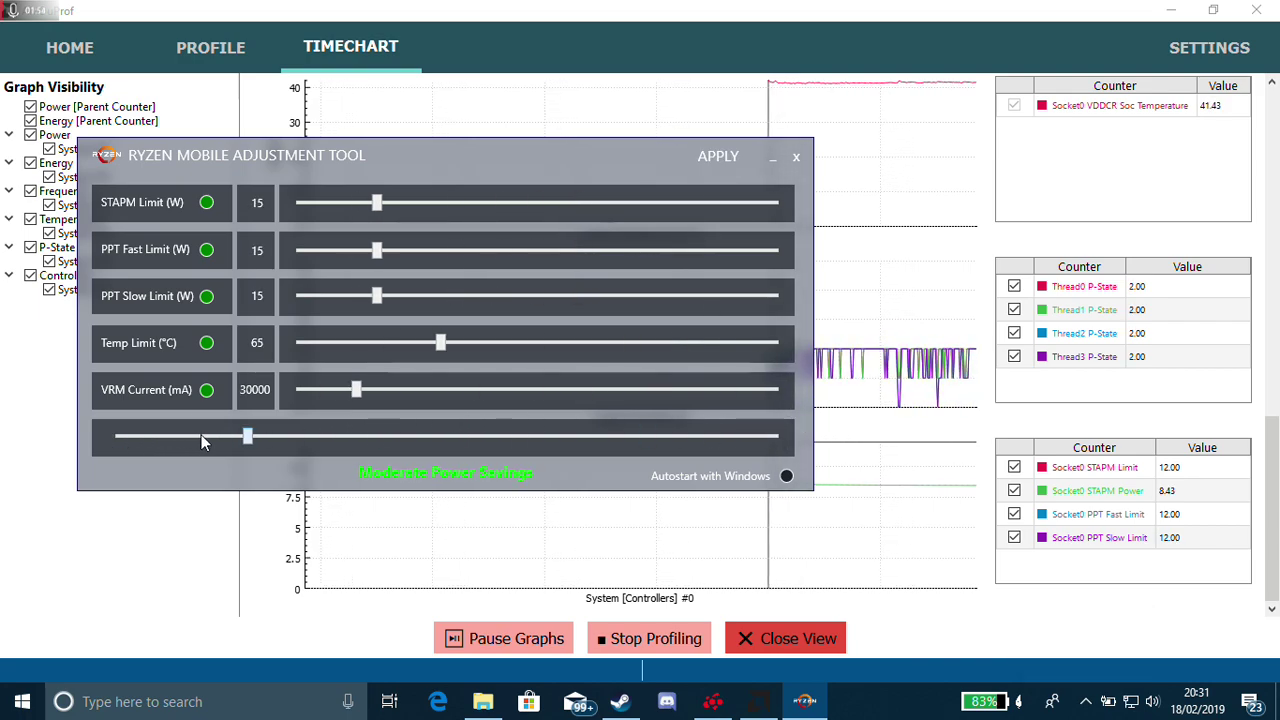
left_click(720, 157)
left_click(652, 410)
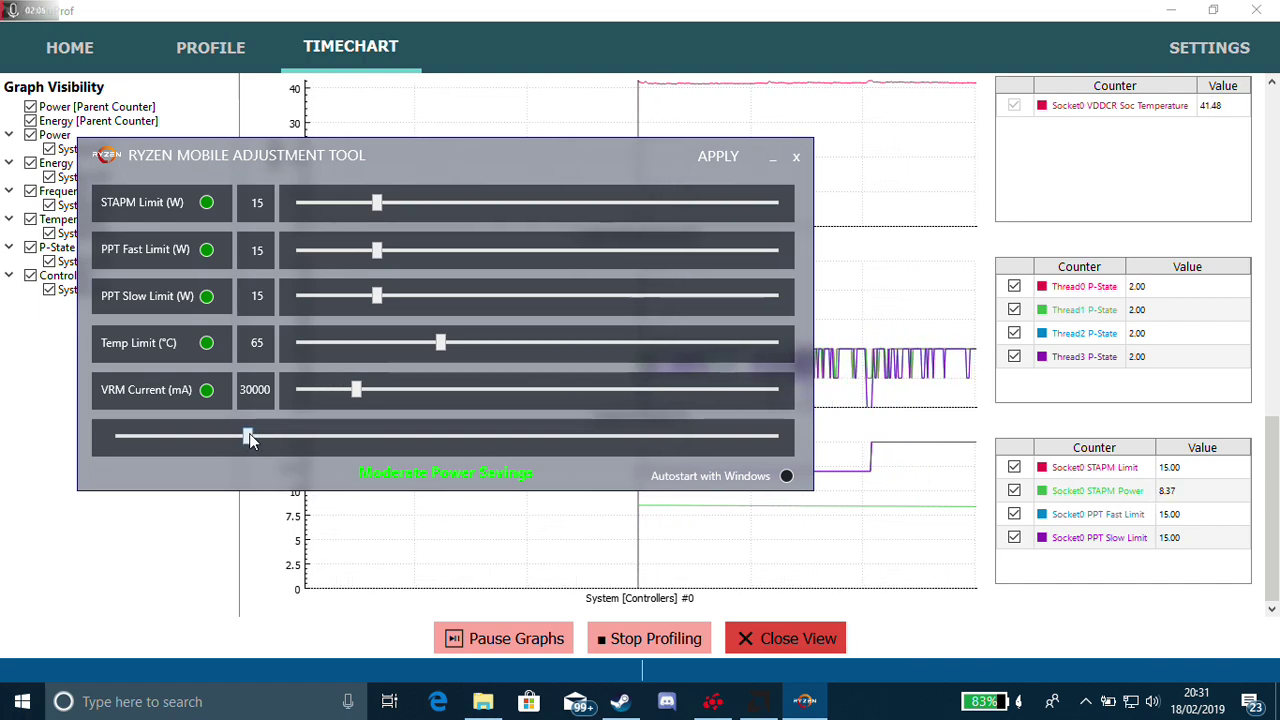
Step: Apply the Balanced preset to the processor
left_click_drag(249, 433, 340, 432)
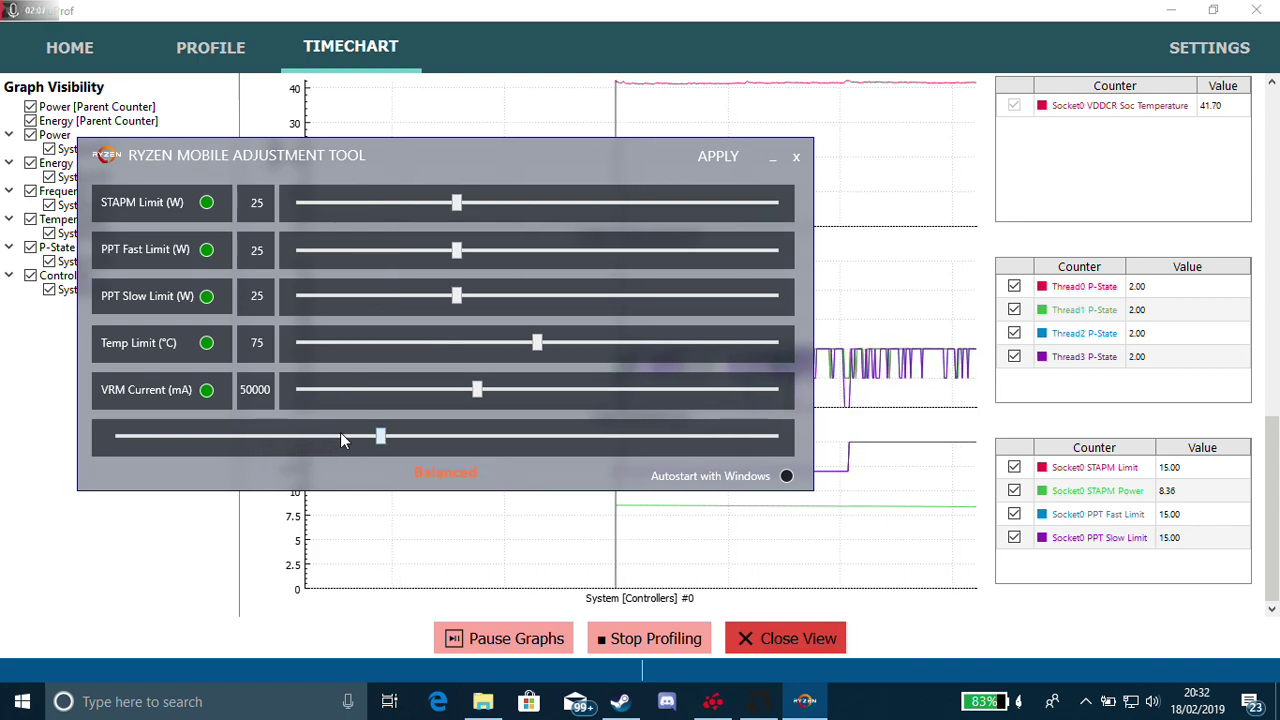
left_click(697, 162)
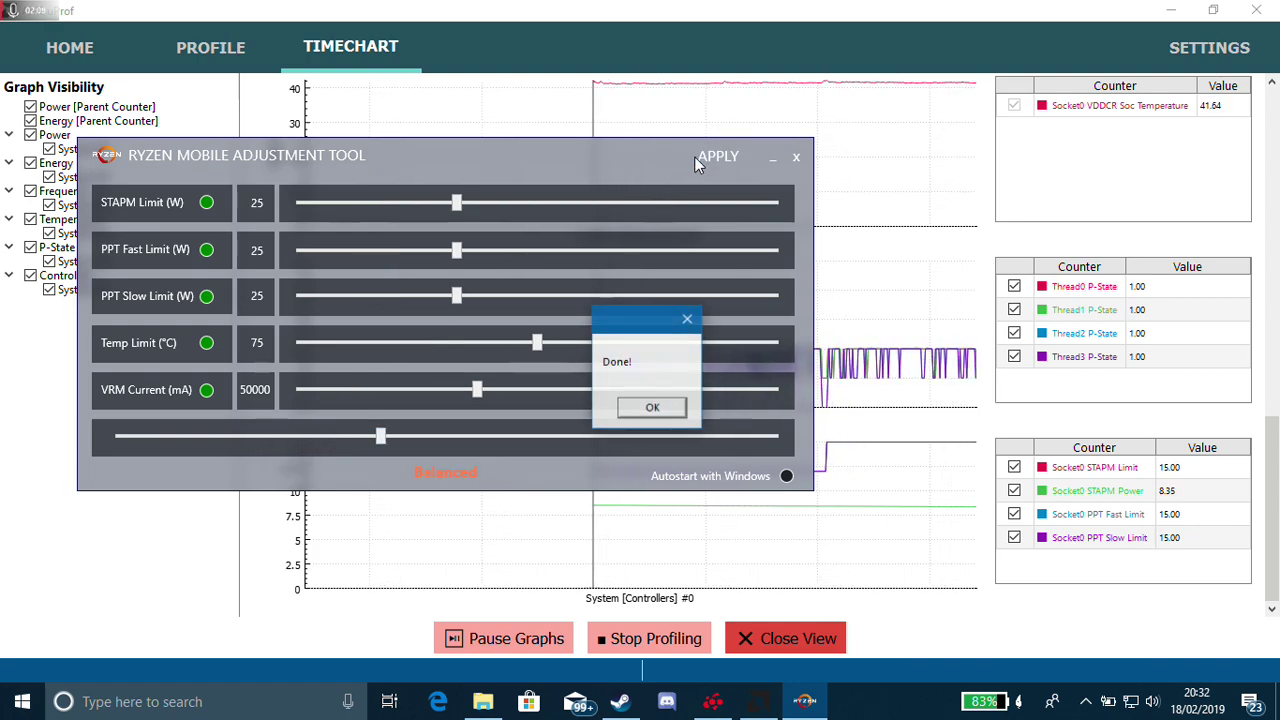
left_click(651, 407)
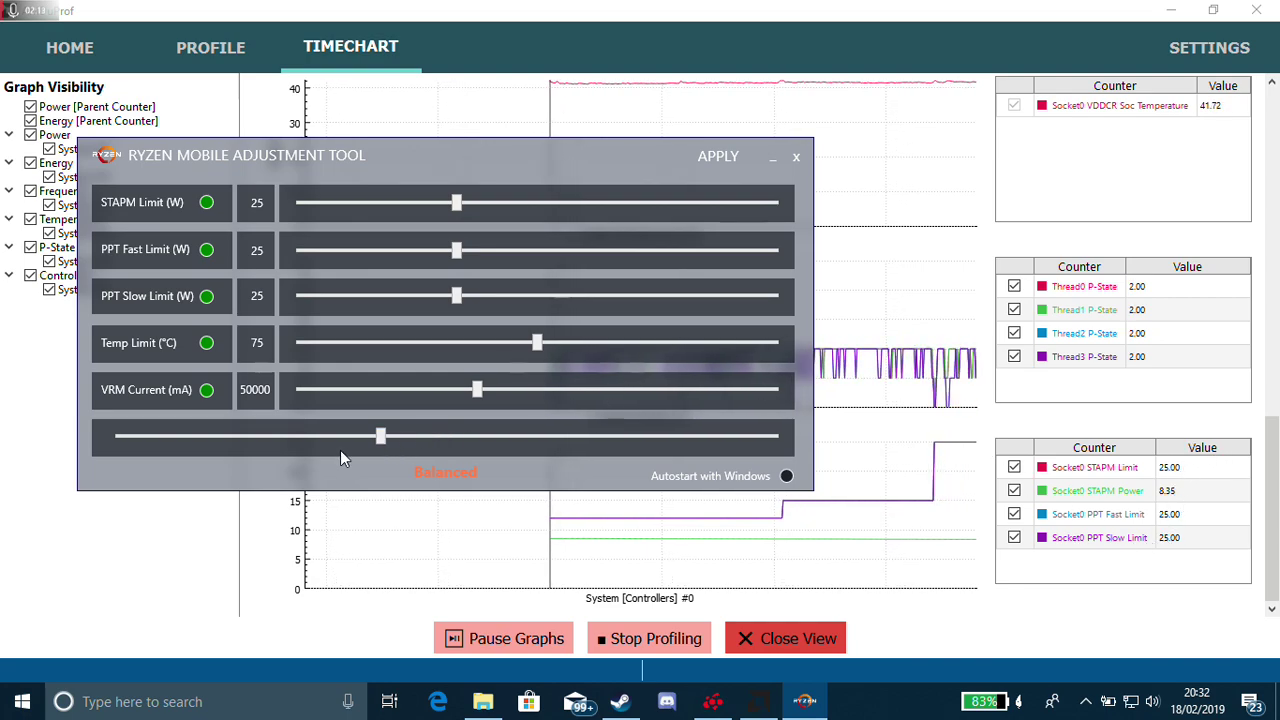
Step: Apply the Performance Mode preset, bringing STAPM, PPT Fast and PPT Slow to 30 W
left_click_drag(381, 436, 512, 436)
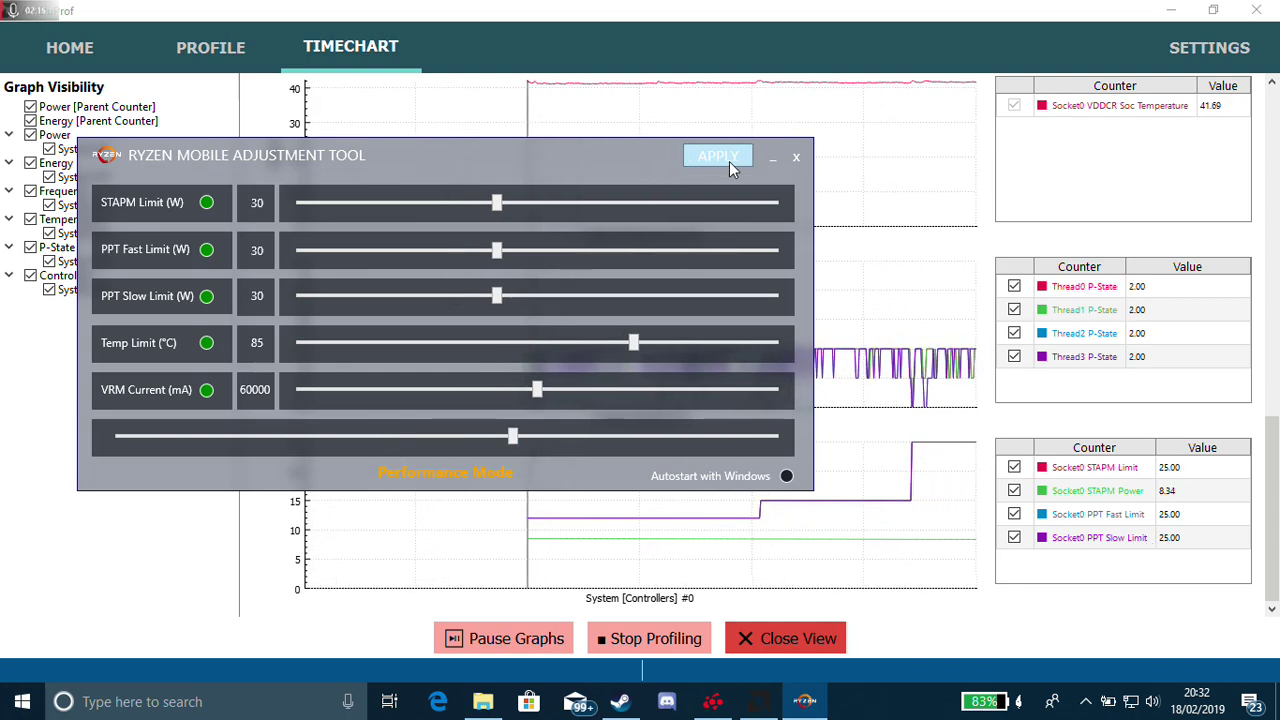
left_click(729, 161)
left_click(651, 406)
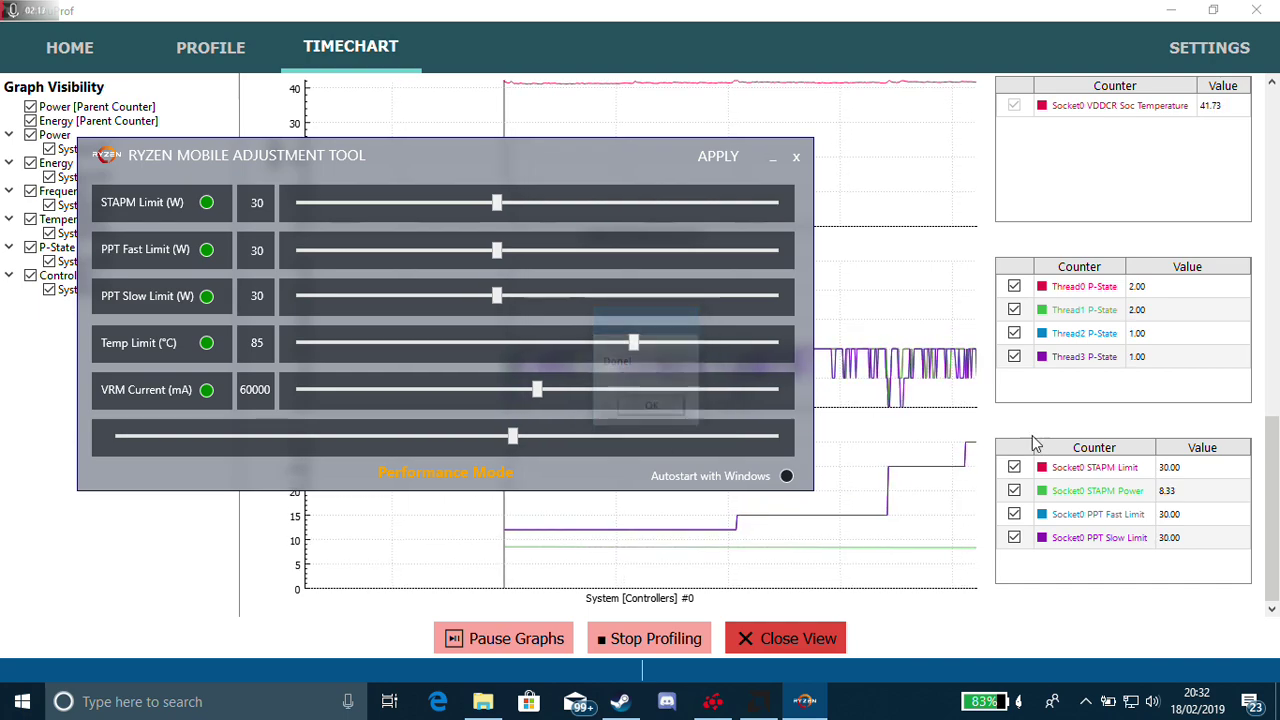
left_click_drag(505, 436, 780, 436)
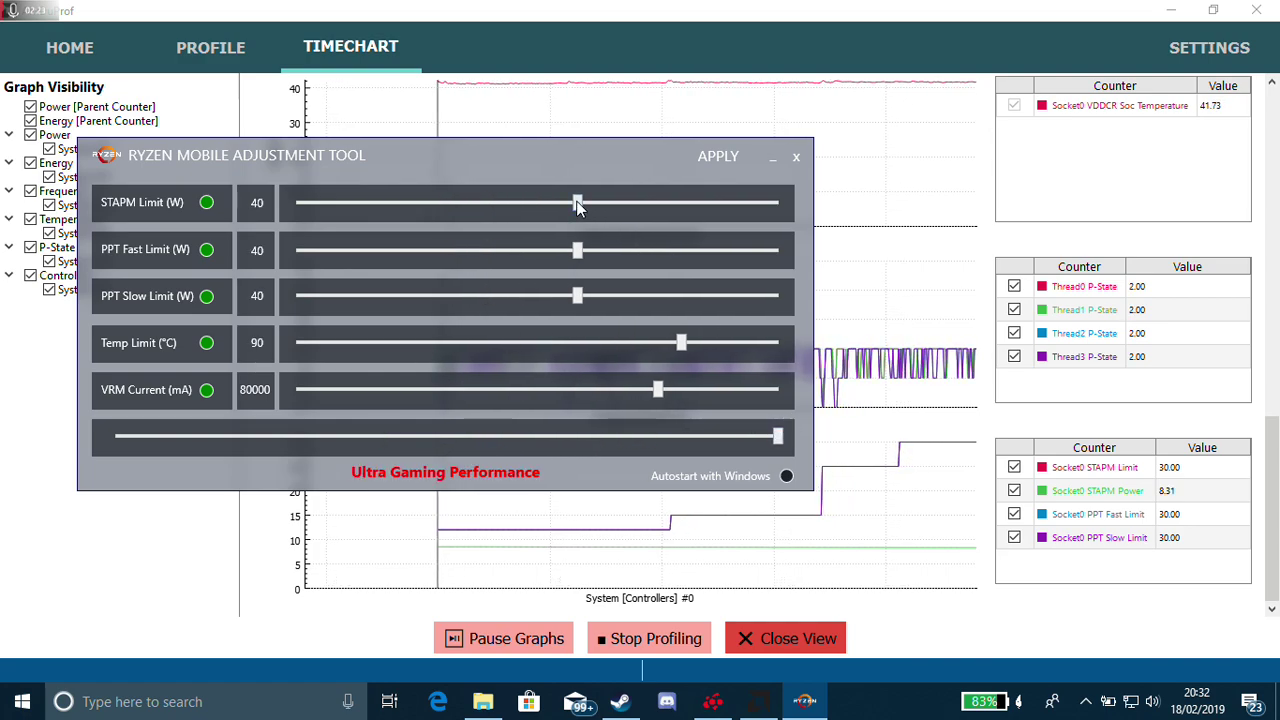
Step: Set STAPM, PPT Fast and PPT Slow limits to 50 W and apply them
left_click_drag(577, 201, 658, 203)
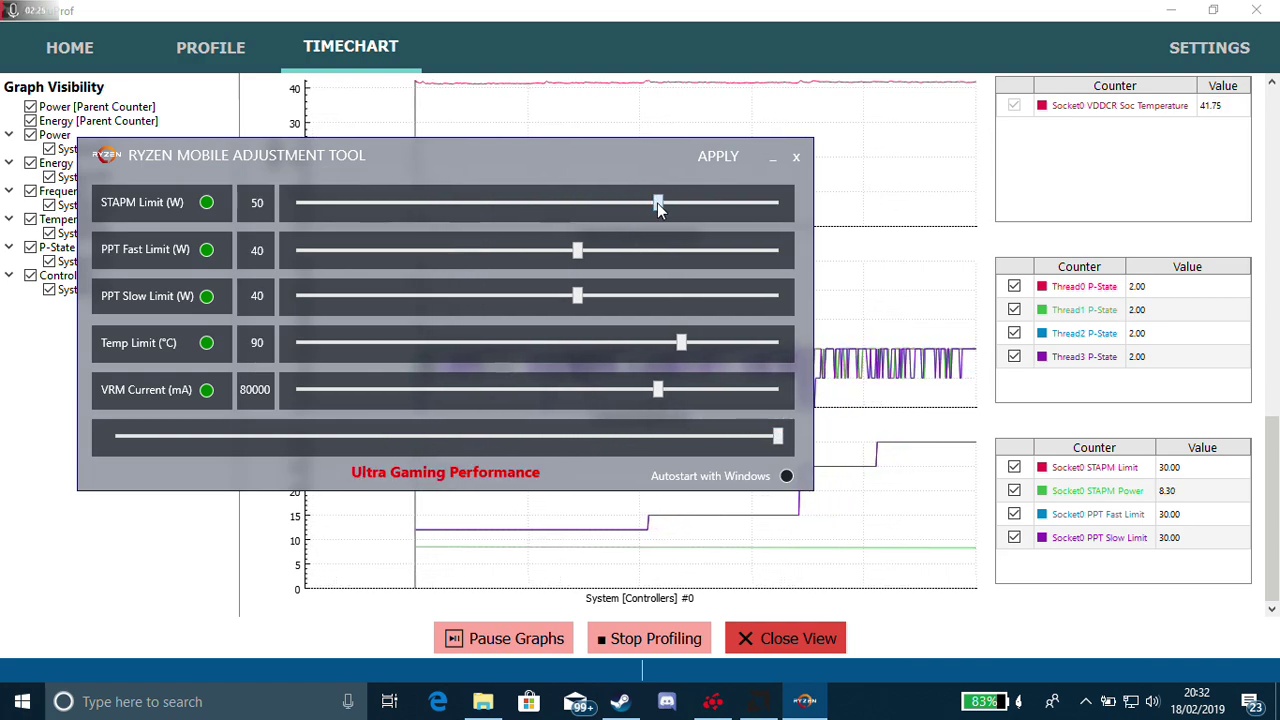
left_click_drag(577, 250, 657, 252)
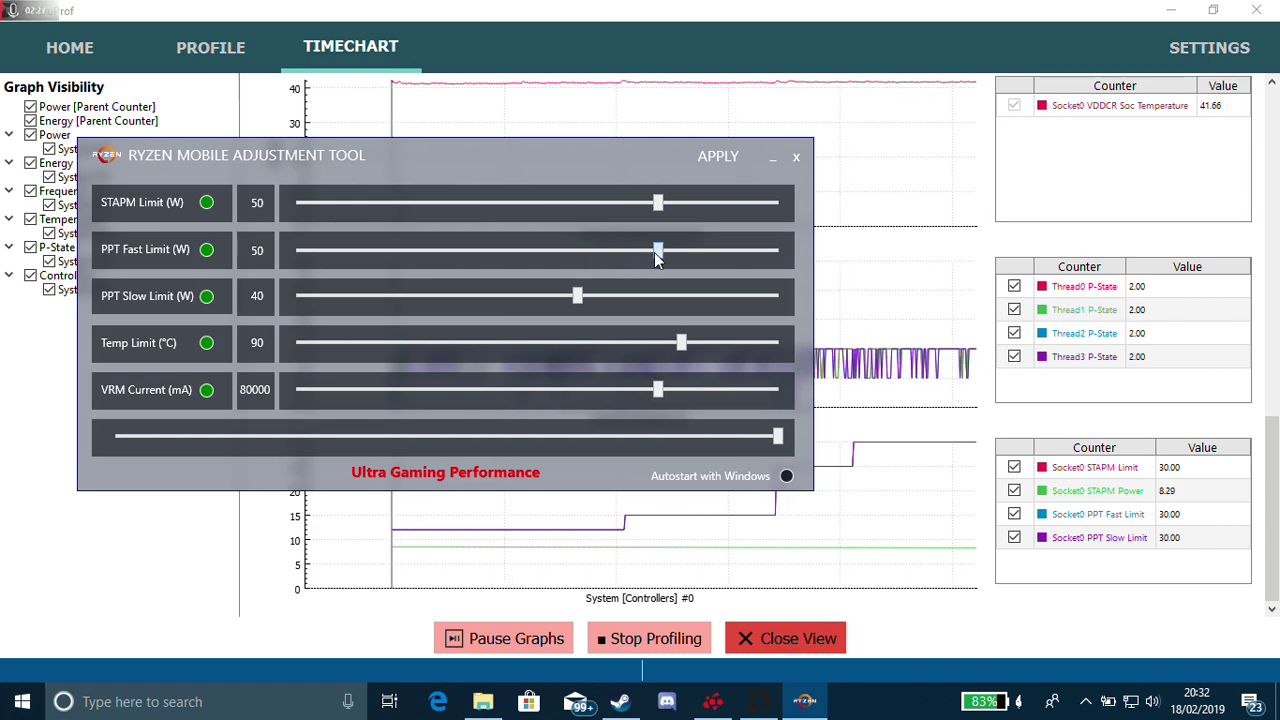
left_click_drag(578, 296, 661, 296)
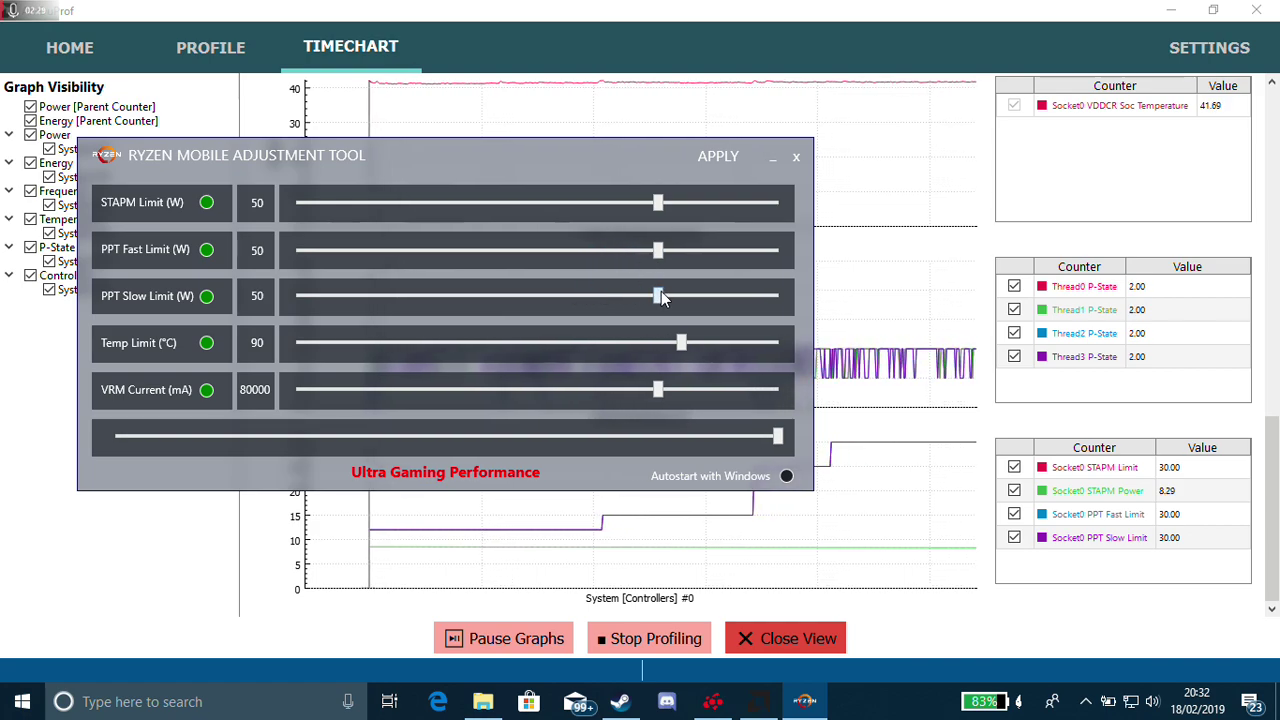
left_click(716, 156)
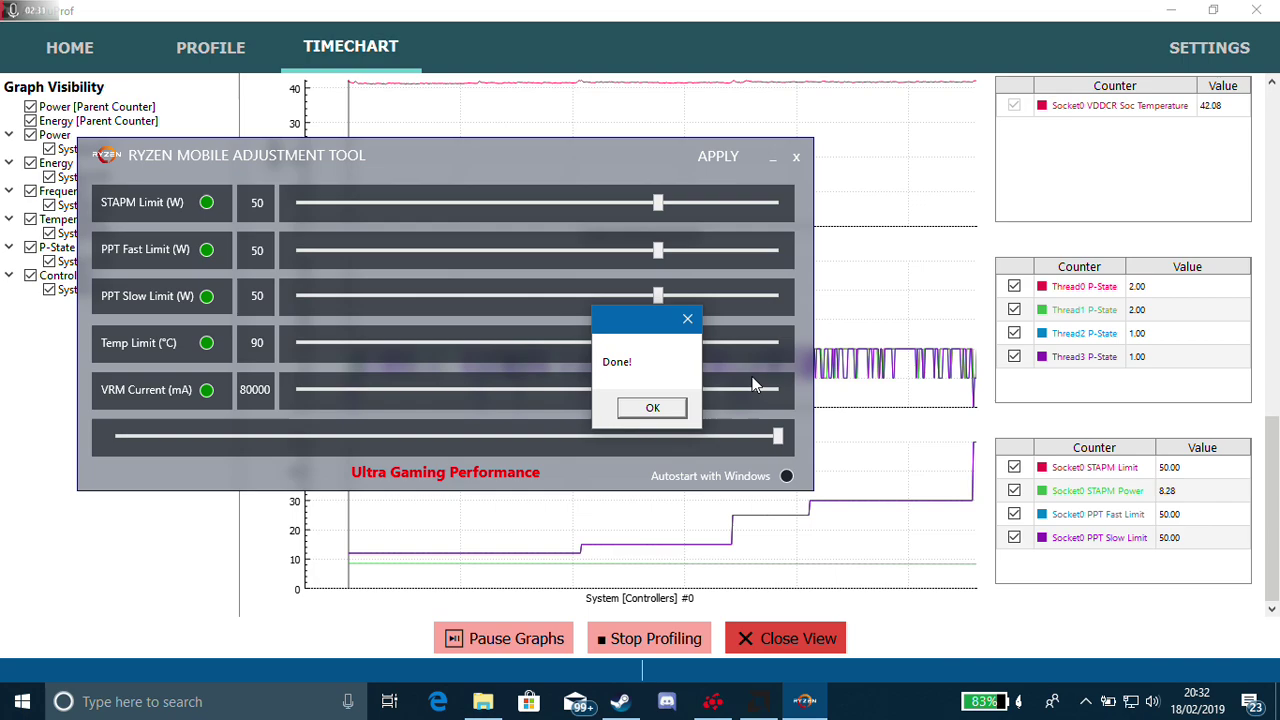
left_click(652, 408)
Step: Apply the Ultra Gaming Performance preset: 40 W limits and 80000 mA VRM current
left_click(679, 435)
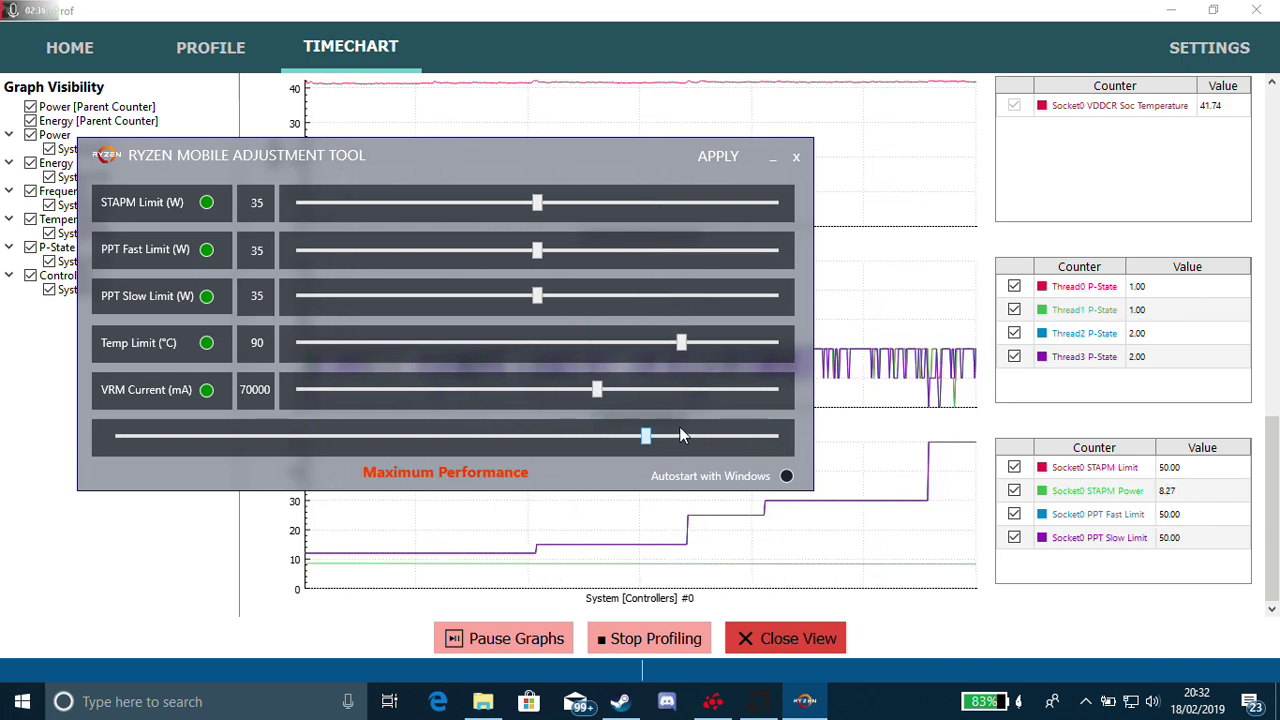
left_click_drag(709, 441, 836, 438)
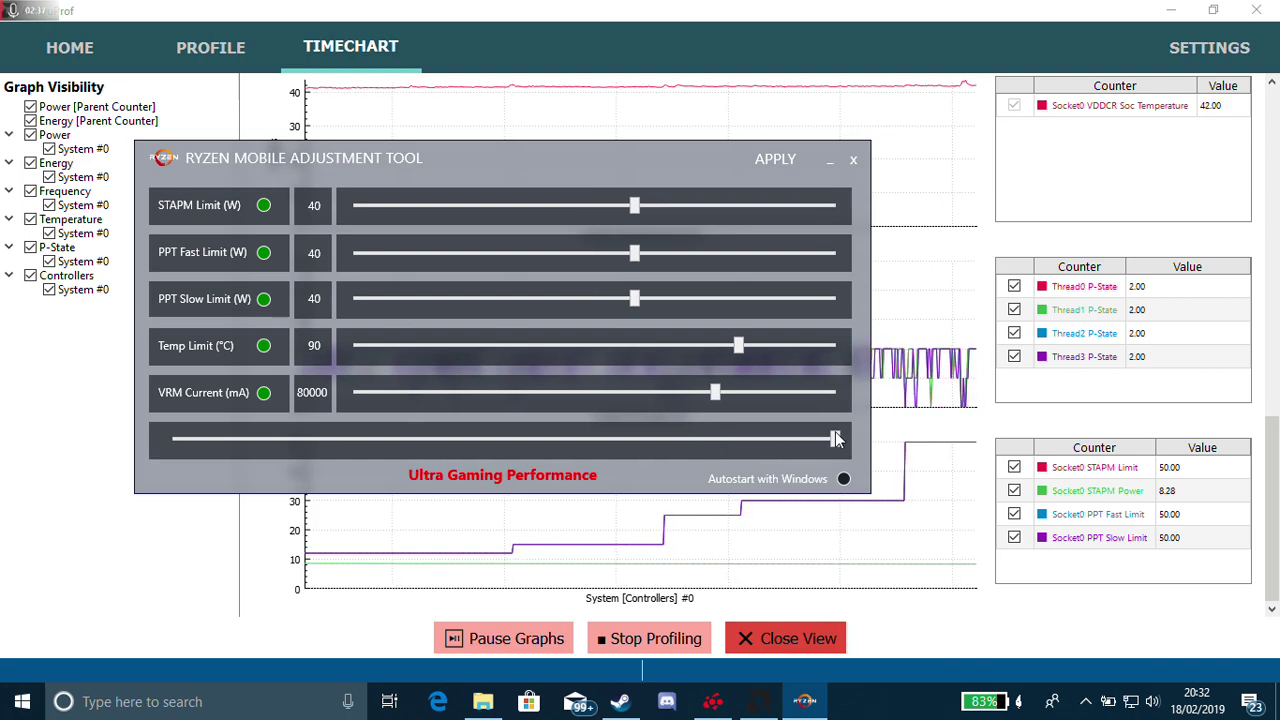
left_click(781, 167)
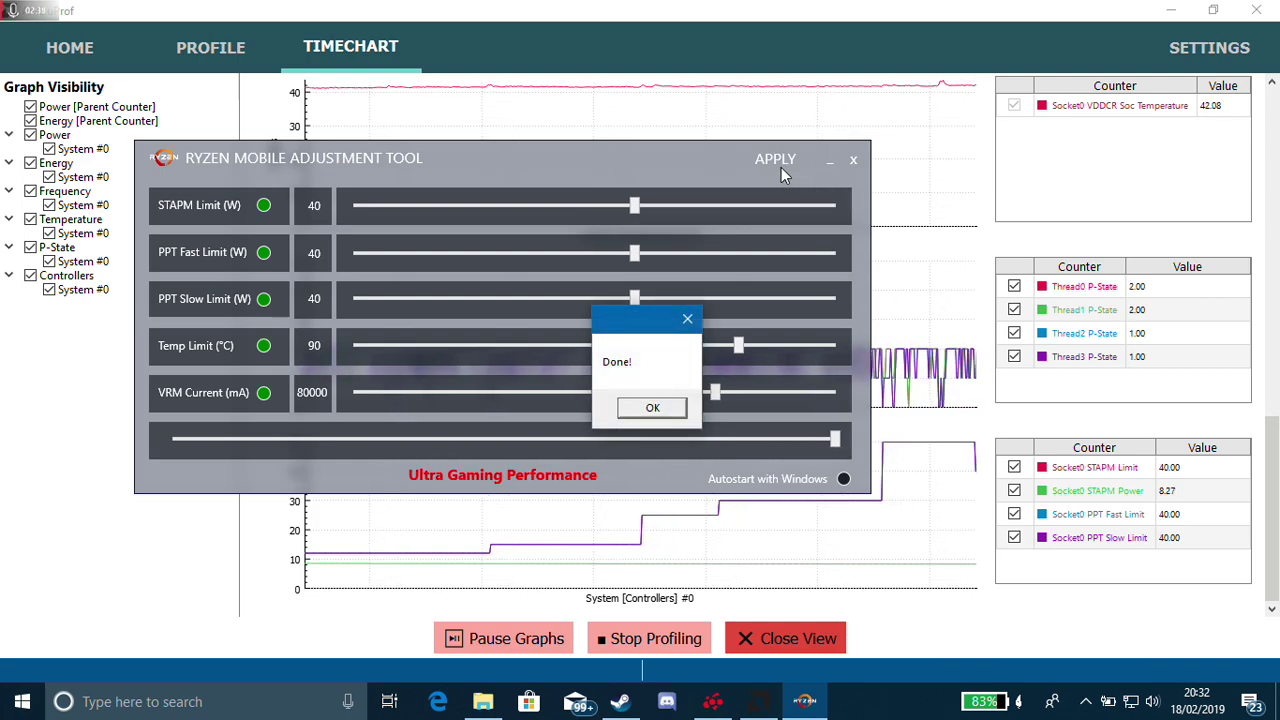
left_click(680, 408)
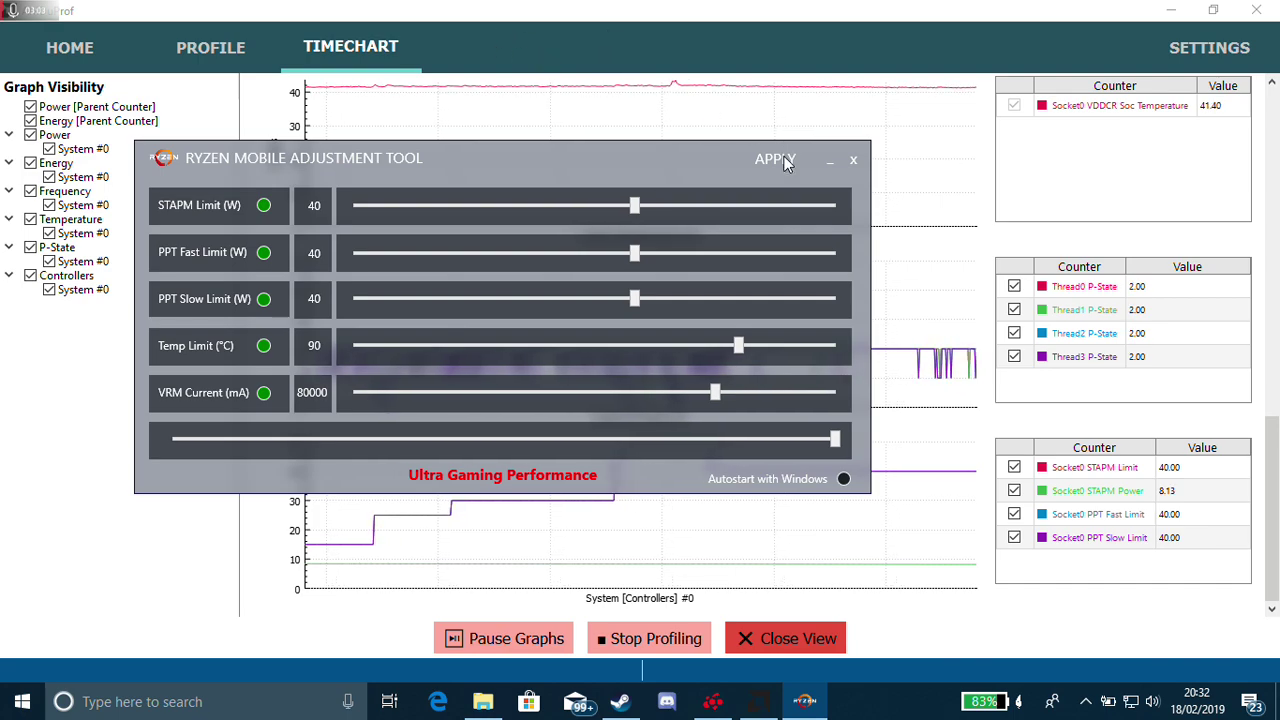
Step: Minimize the adjustment tool and review the uProf timechart showing 40.00 limits
left_click(829, 160)
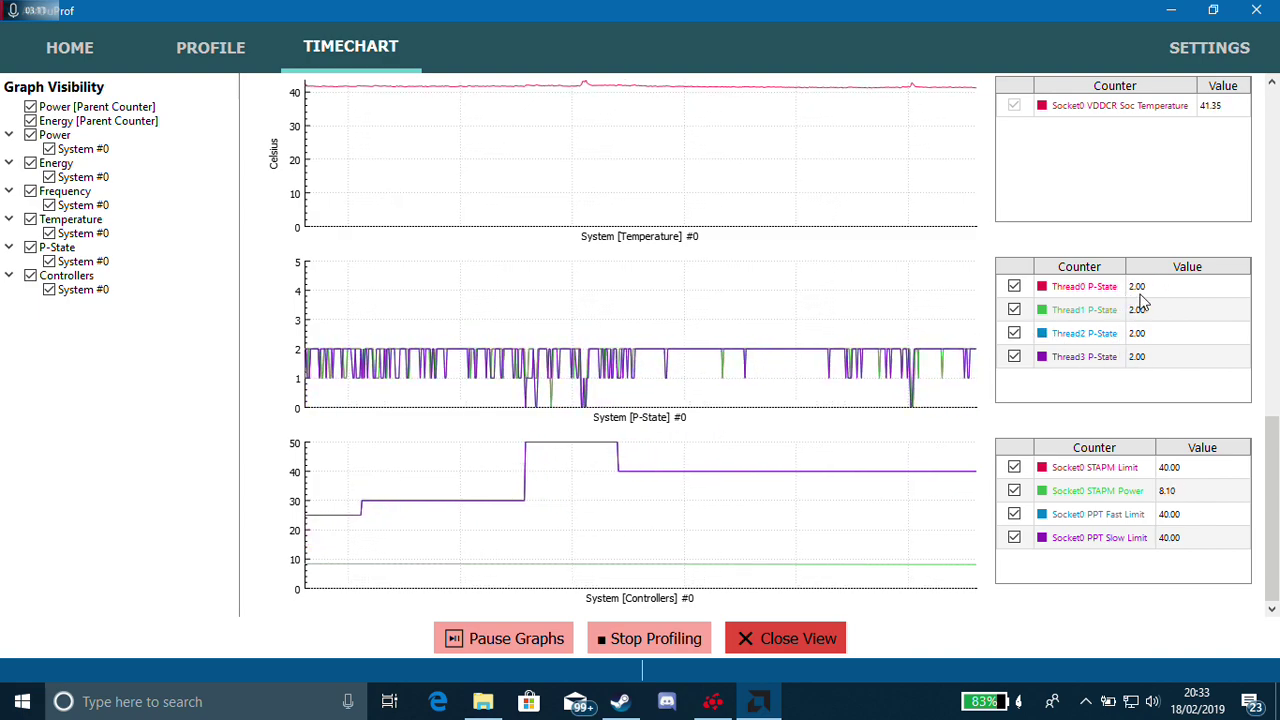
scroll(1143, 306, "up", 3)
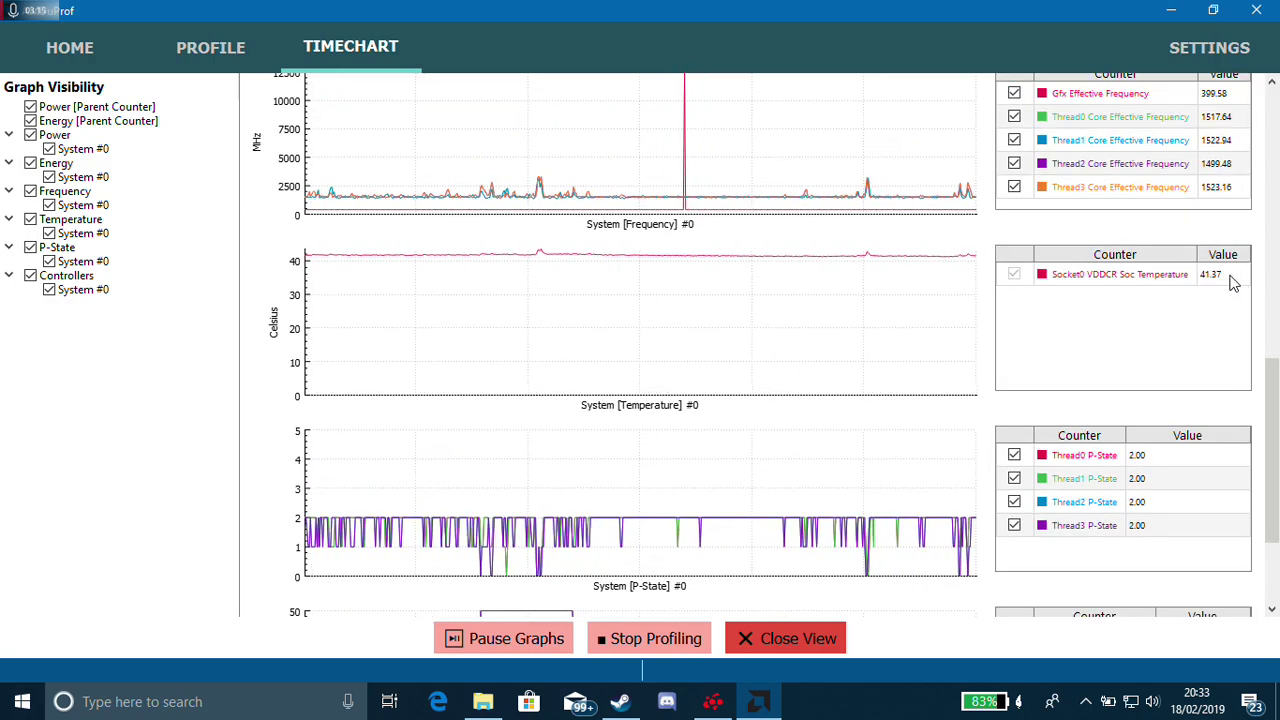
scroll(1206, 276, "up", 3)
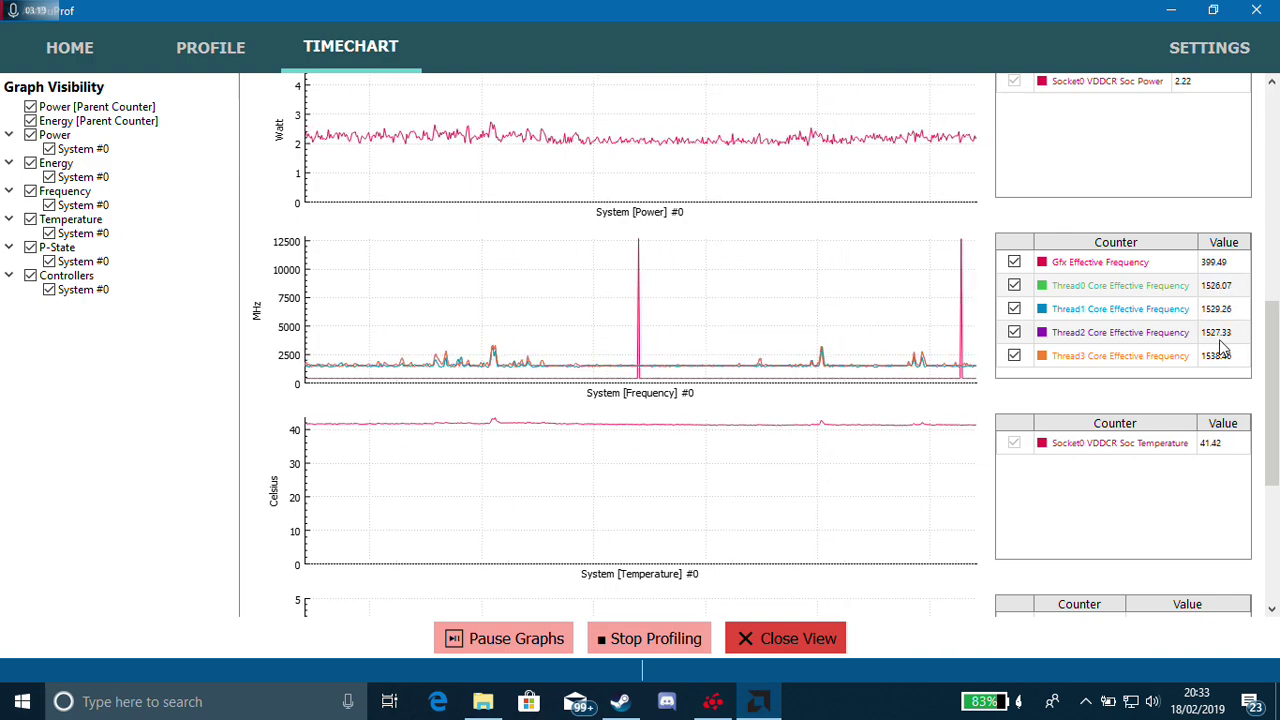
scroll(1206, 318, "up", 2)
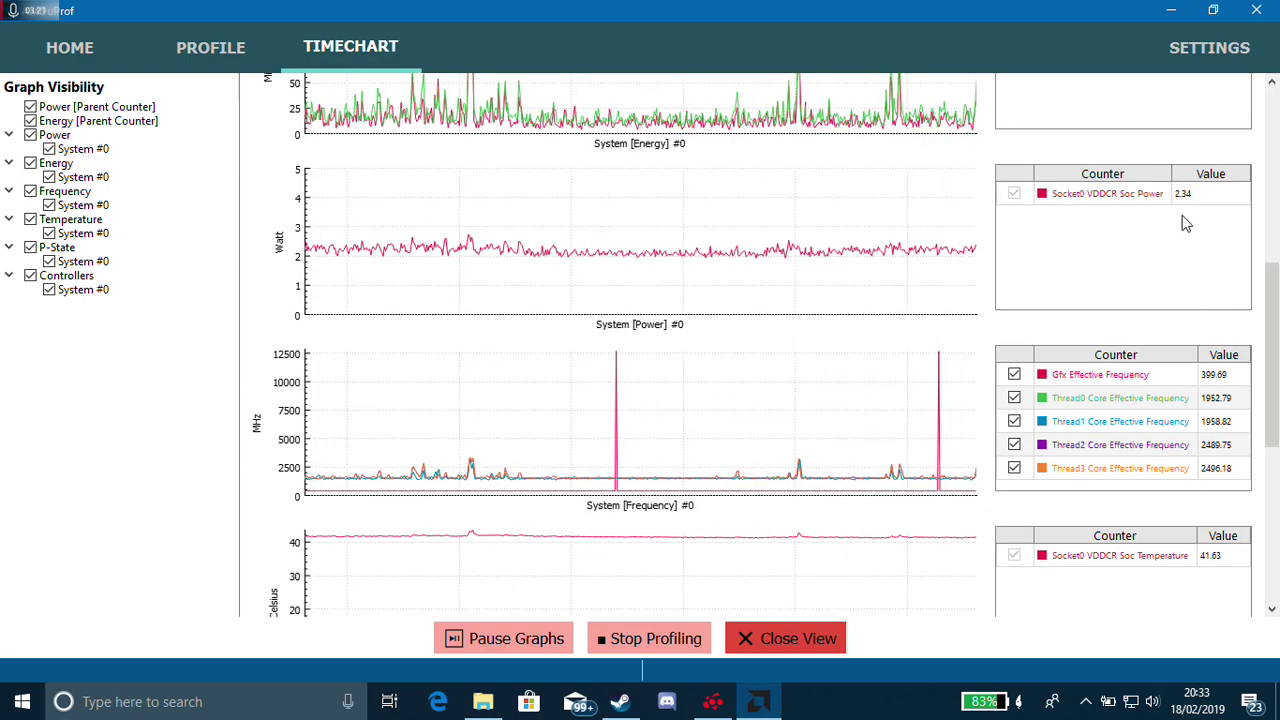
scroll(1190, 197, "up", 4)
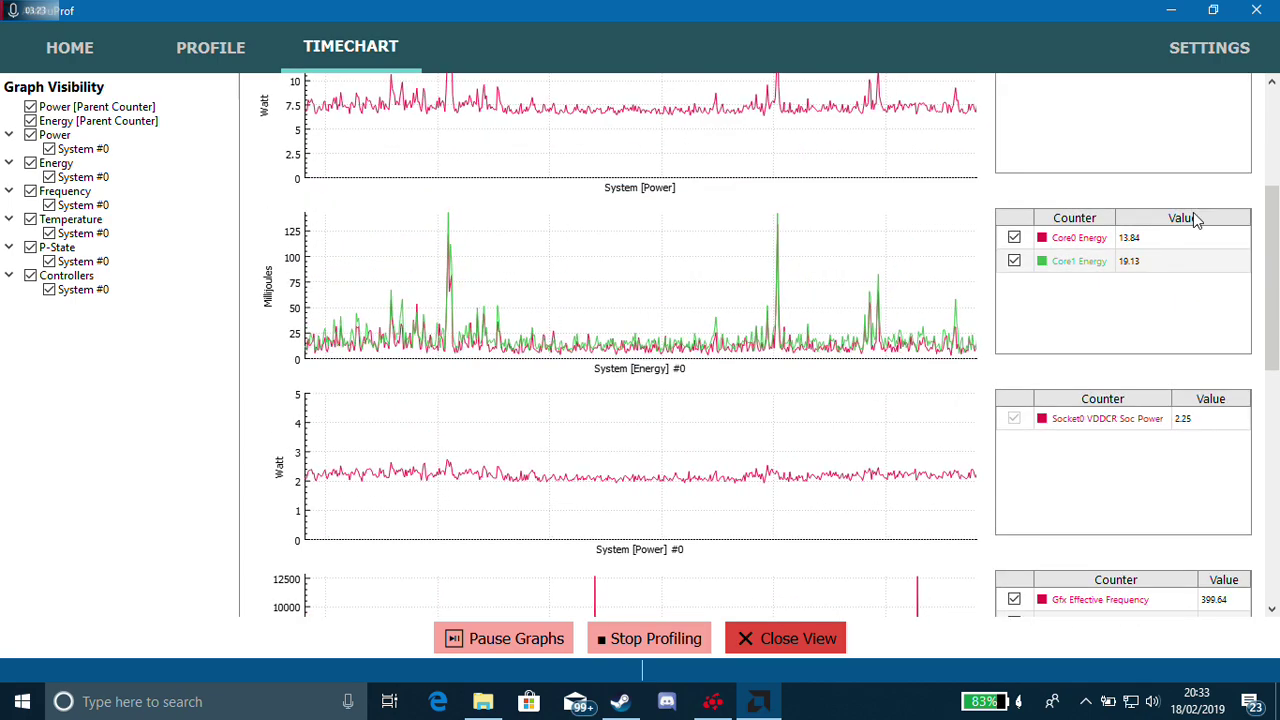
scroll(1120, 262, "up", 4)
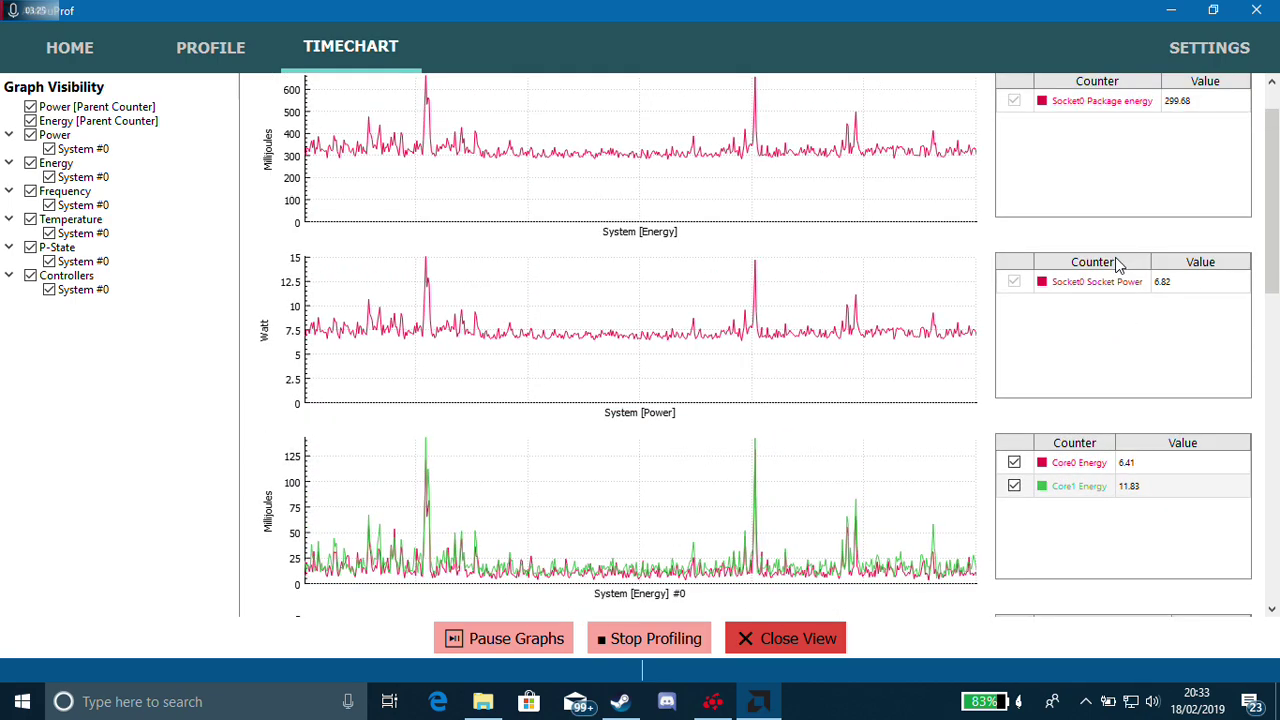
scroll(1180, 288, "down", 16)
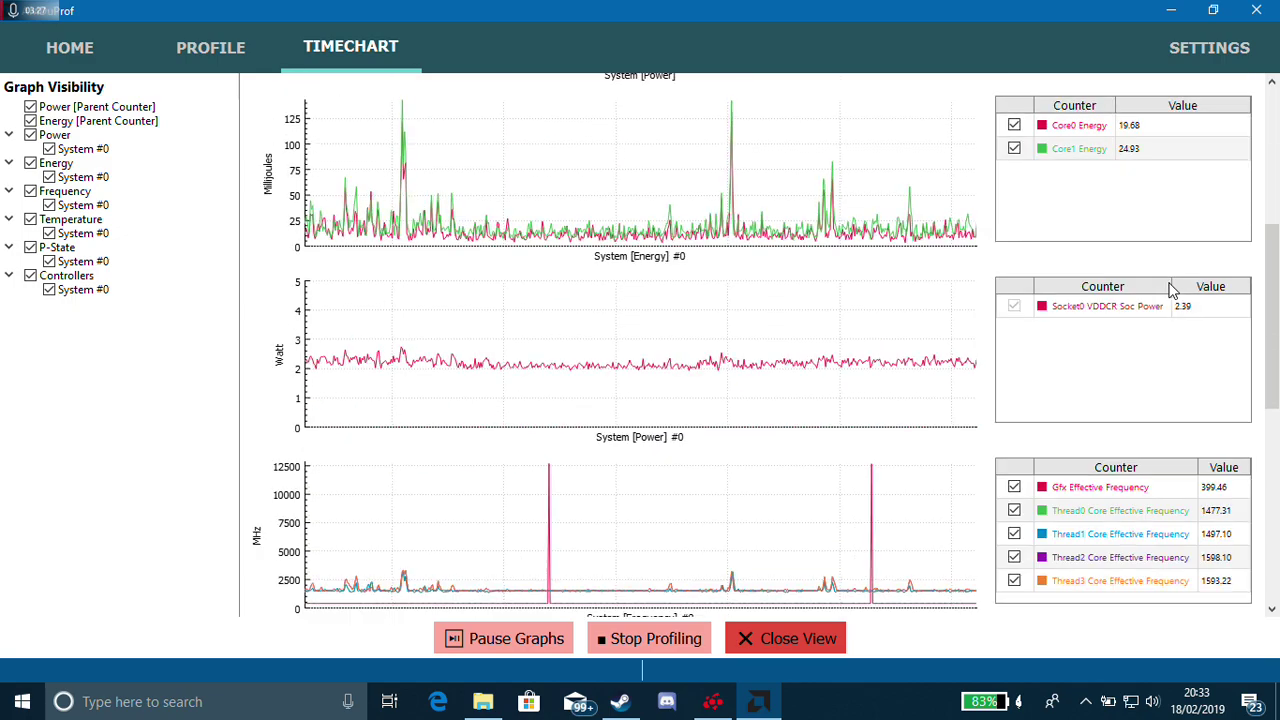
scroll(1176, 288, "up", 16)
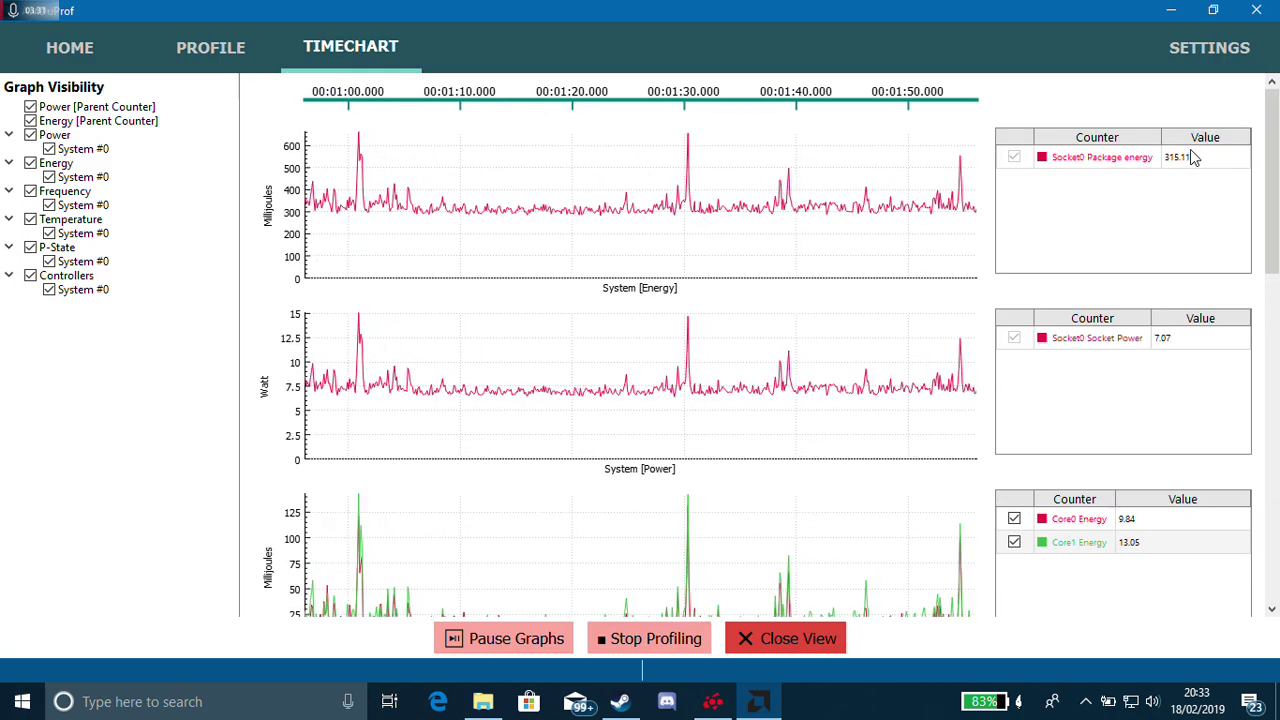
Step: Minimize uProf and bring up the adjustment tool's tray list of 12–40 W presets
left_click(724, 708)
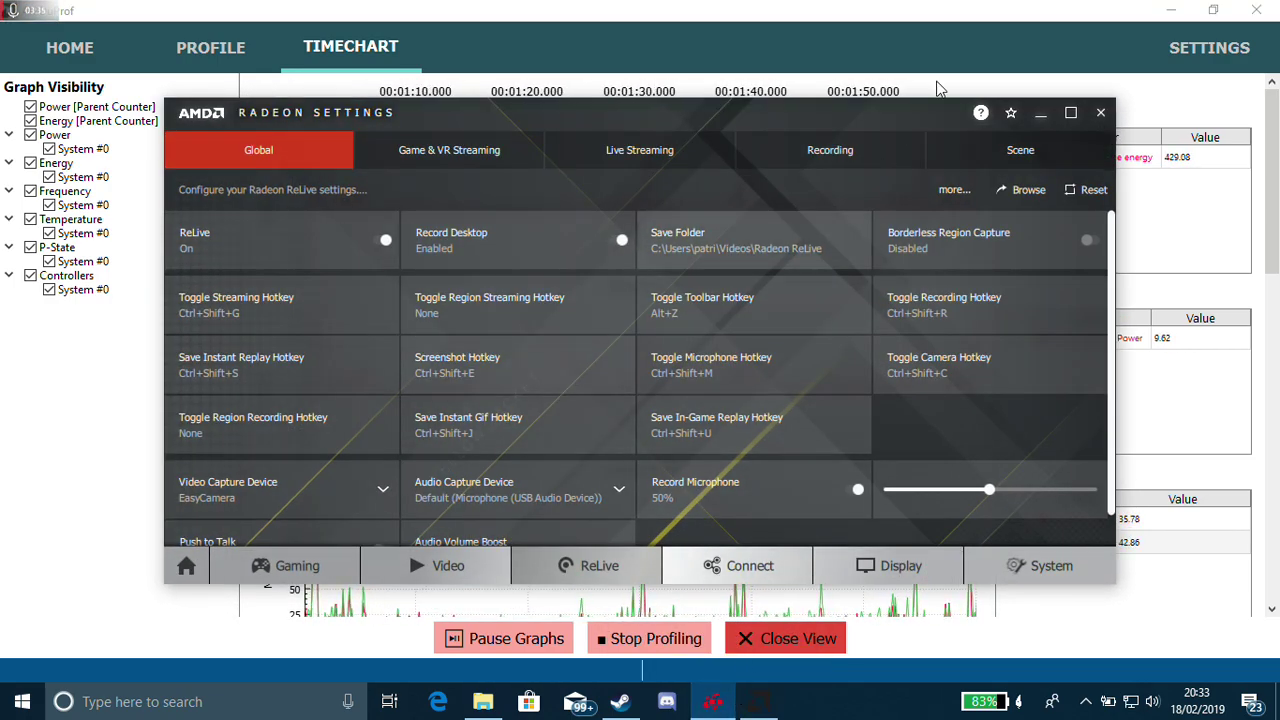
left_click(1041, 115)
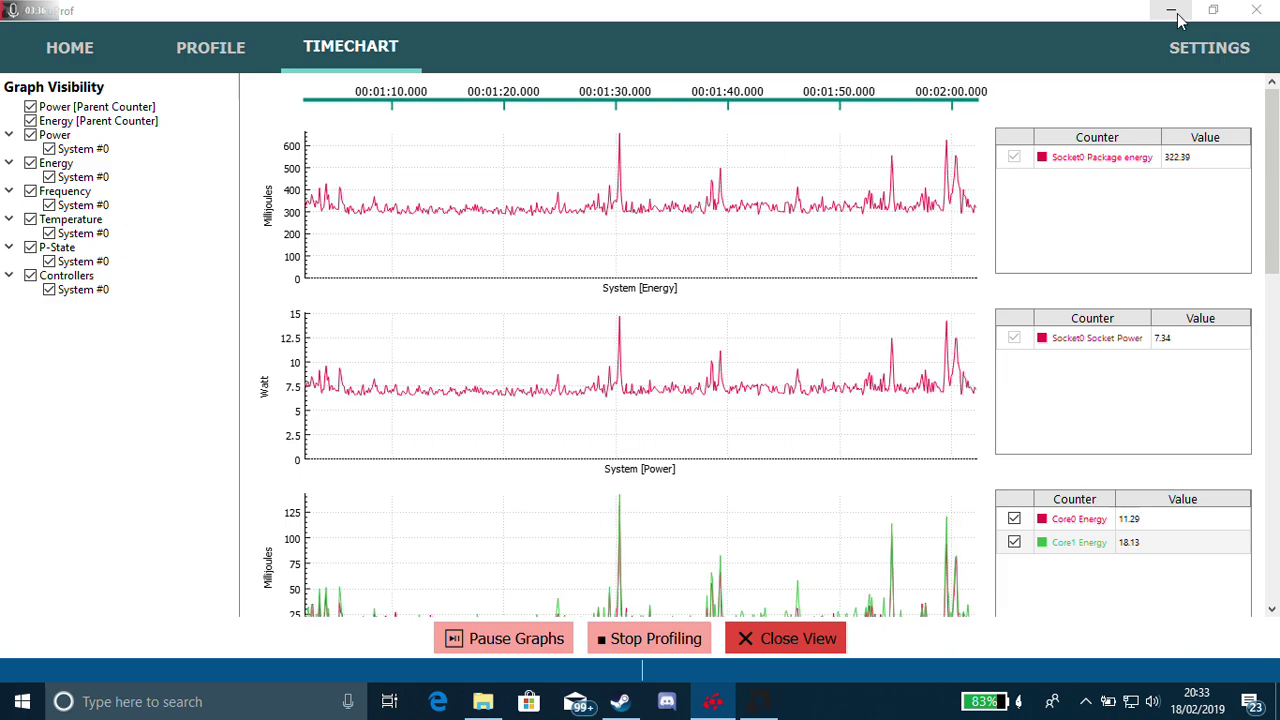
left_click(1170, 12)
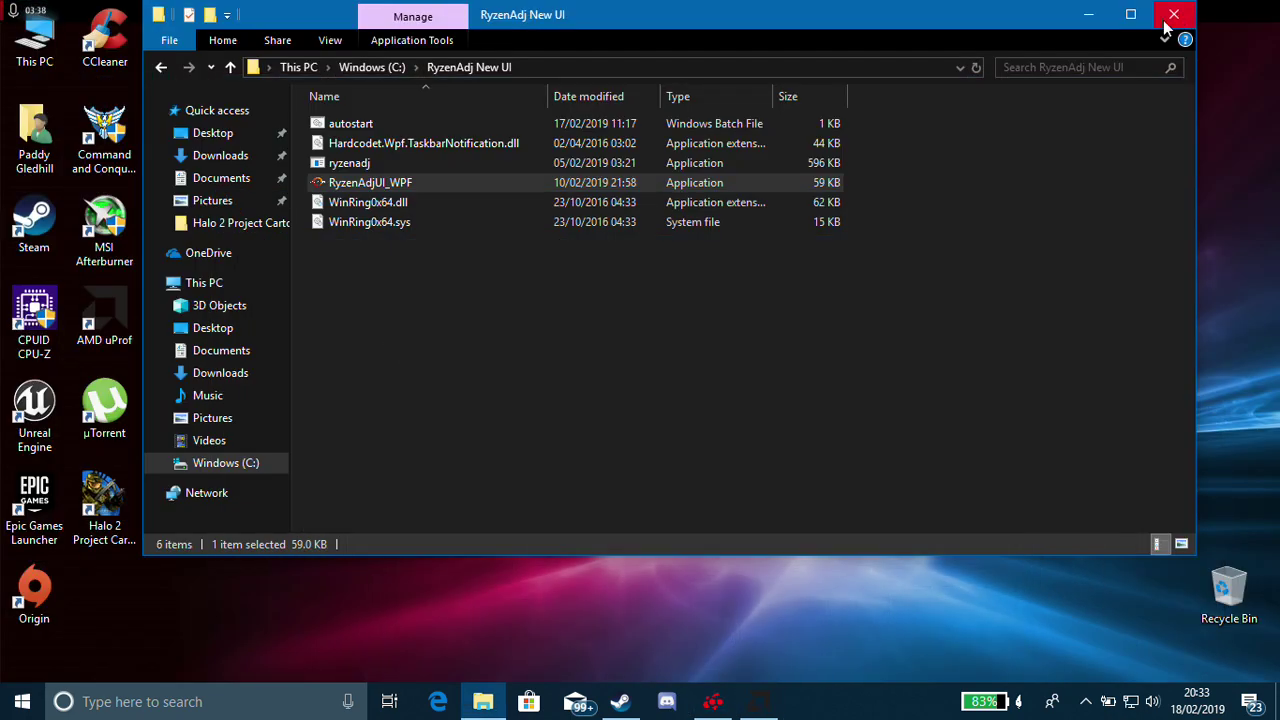
left_click(1085, 703)
right_click(1123, 663)
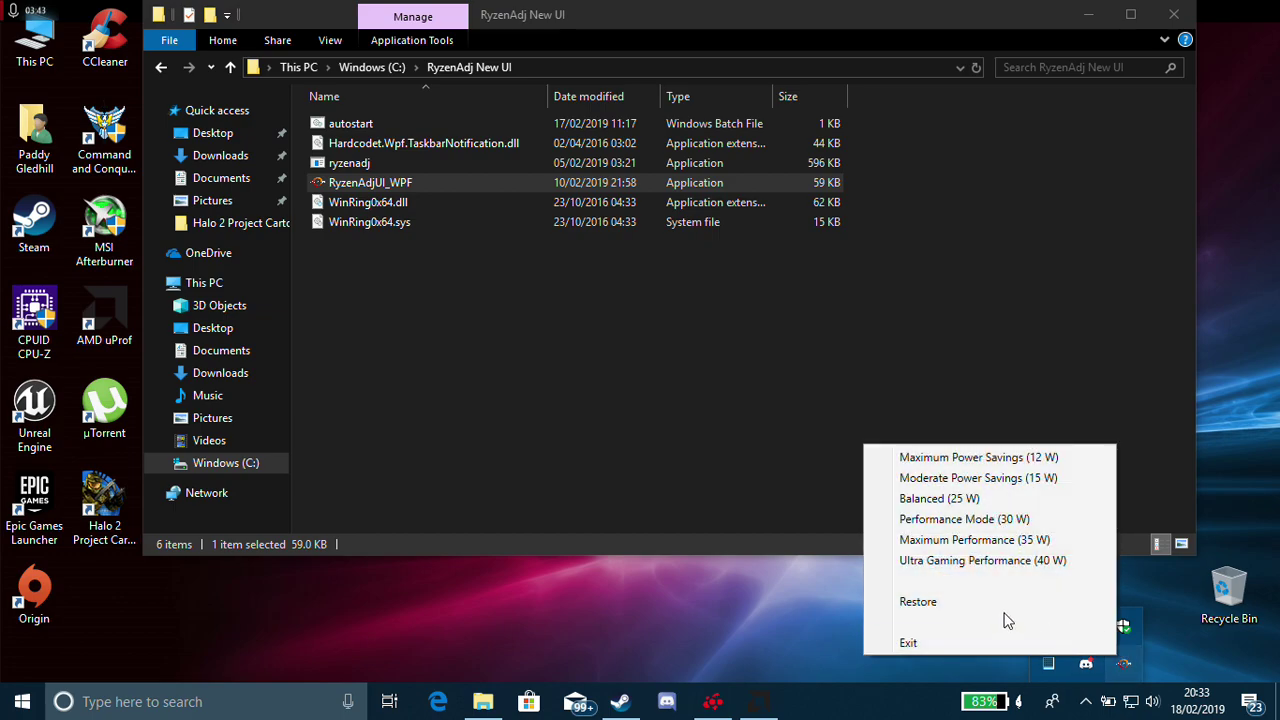
Step: Check the latest messages in Ryzen Shine's #general channel in Discord, then minimize it
left_click(1092, 670)
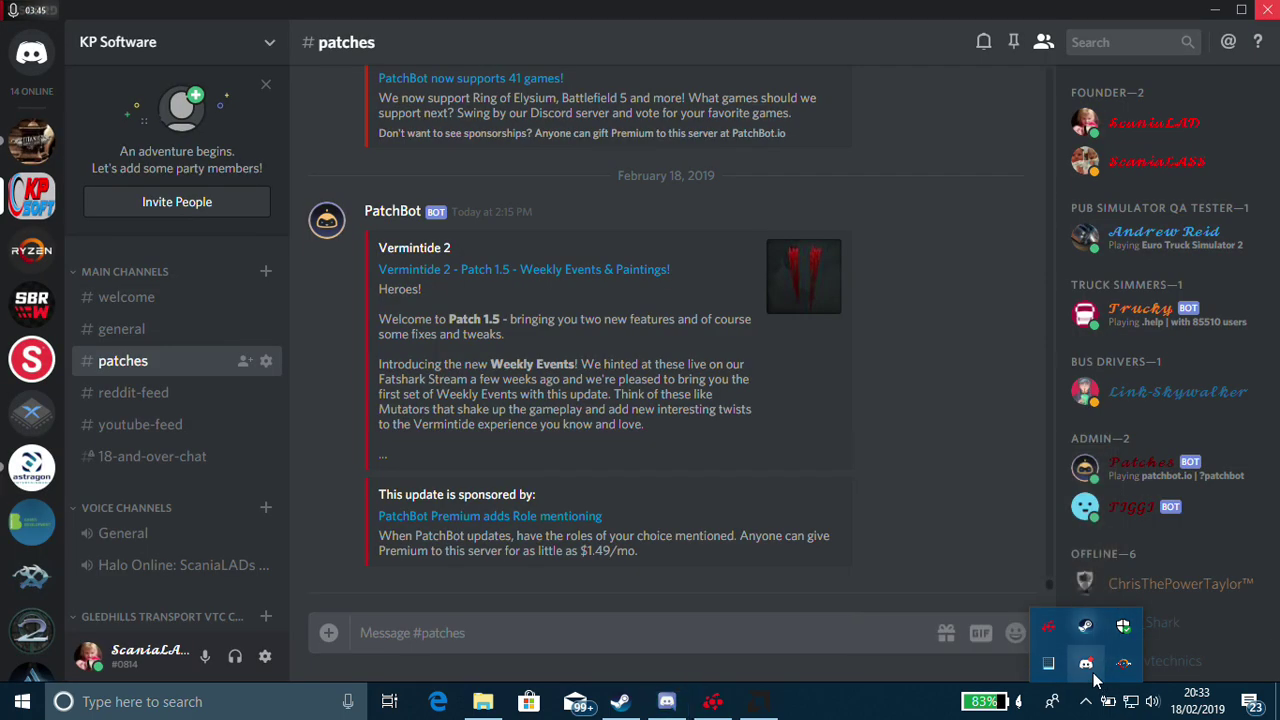
left_click(31, 250)
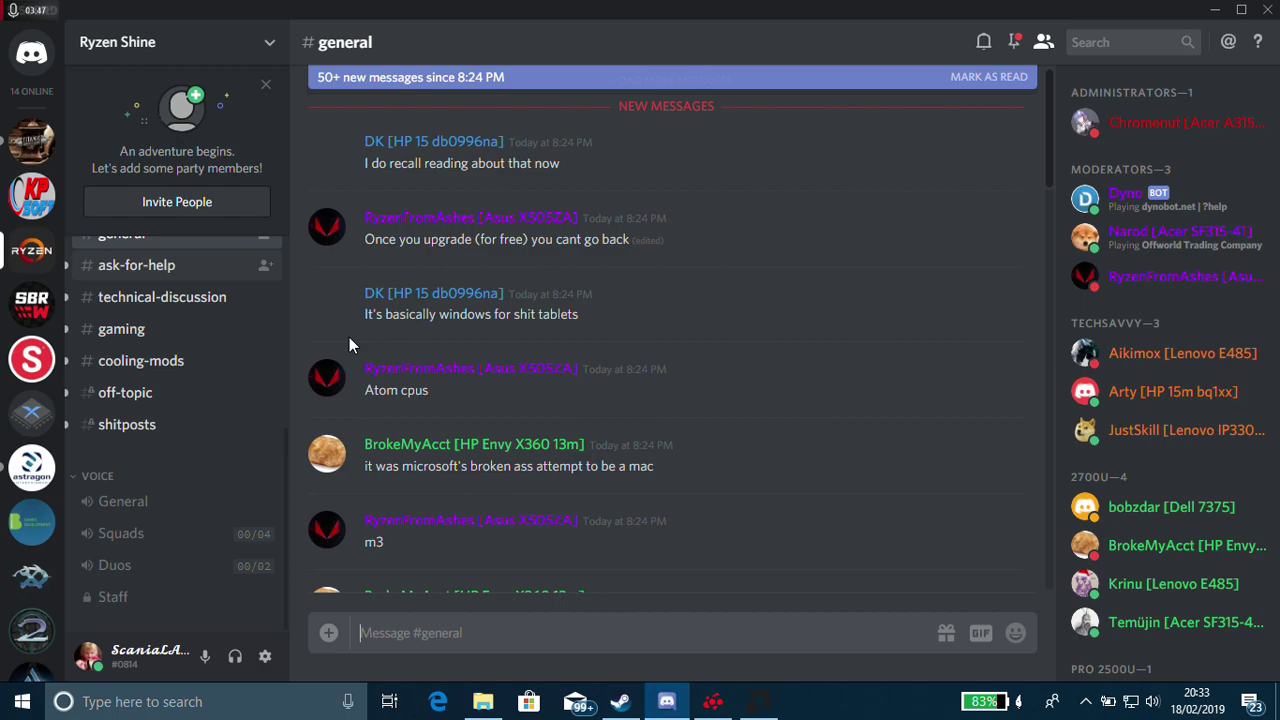
scroll(552, 487, "down", 15)
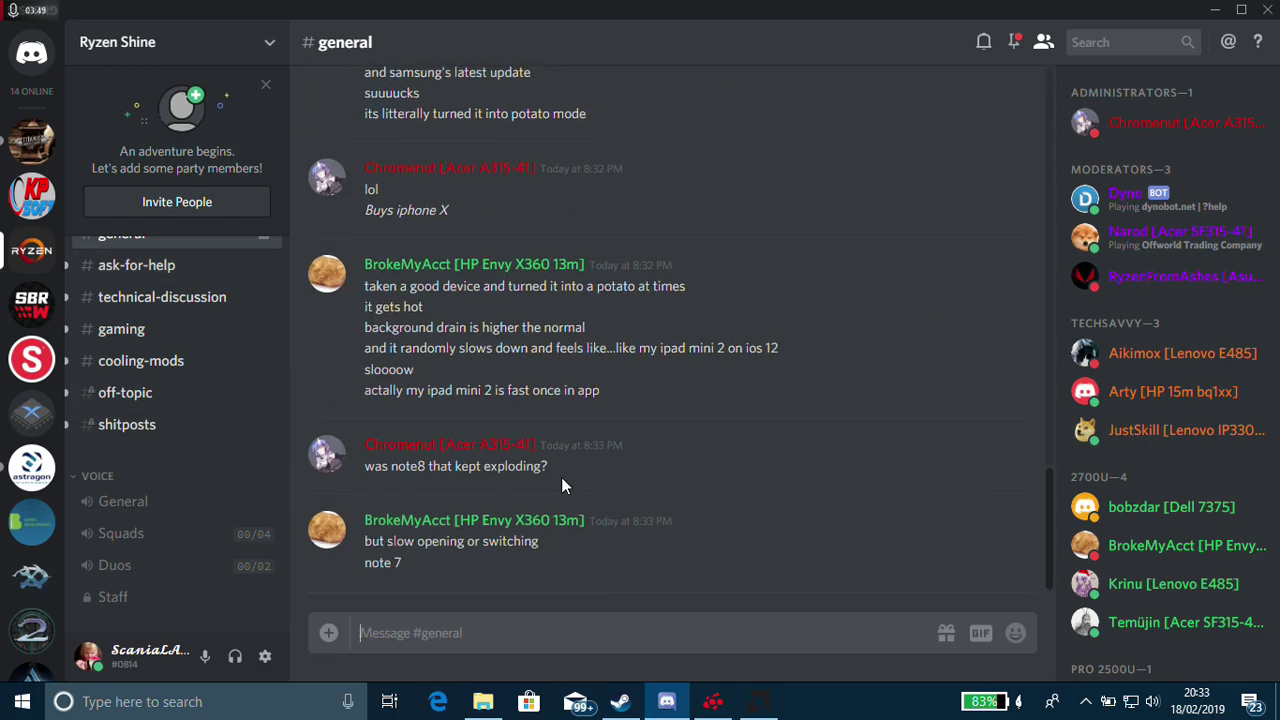
scroll(147, 411, "up", 4)
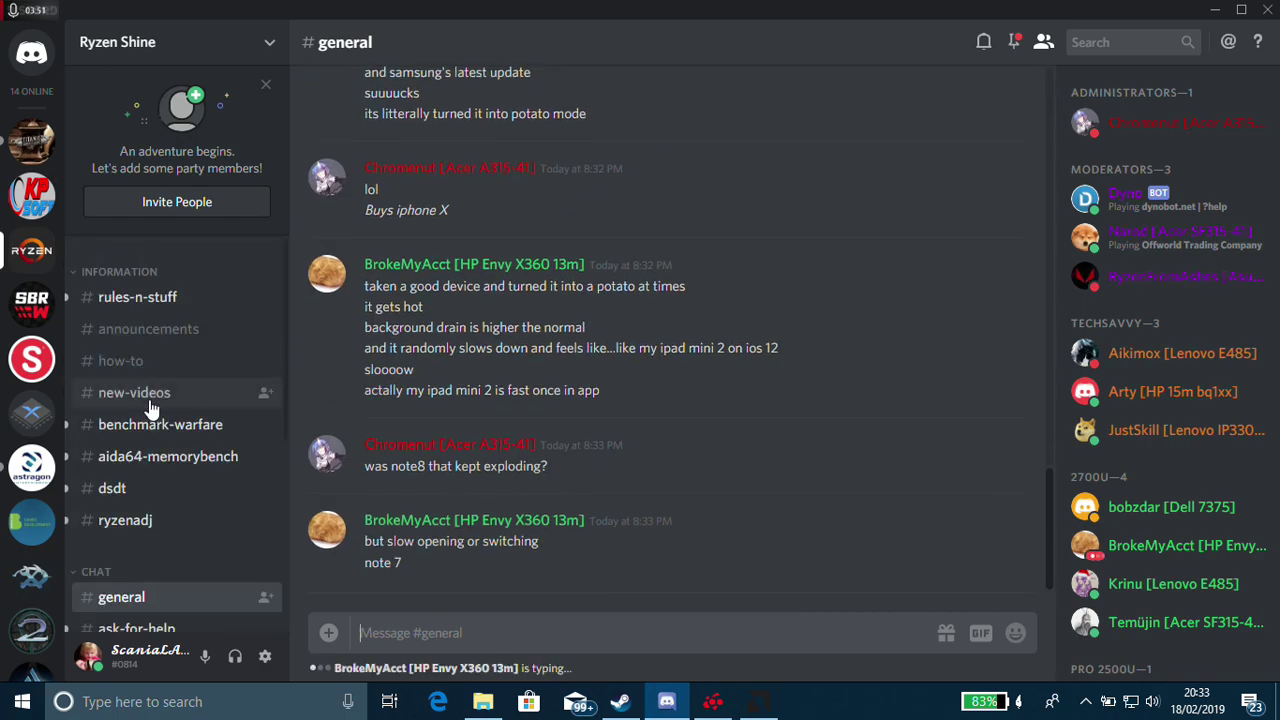
left_click(1214, 11)
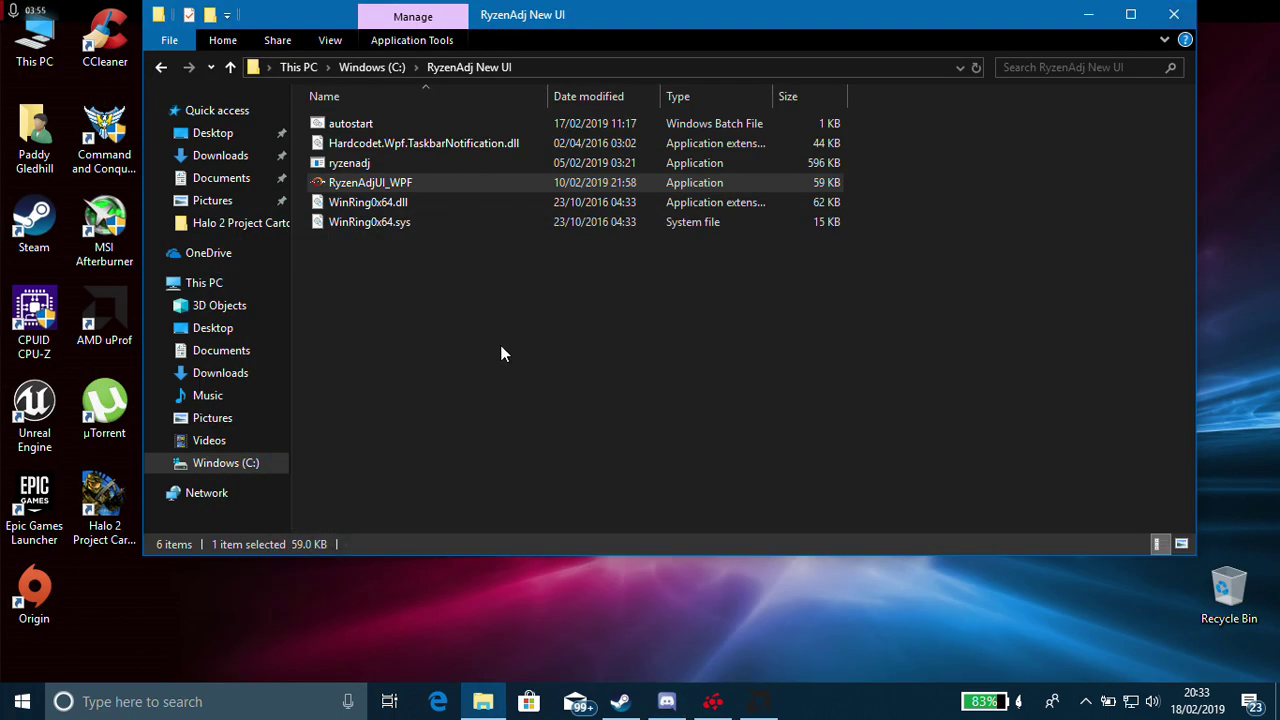